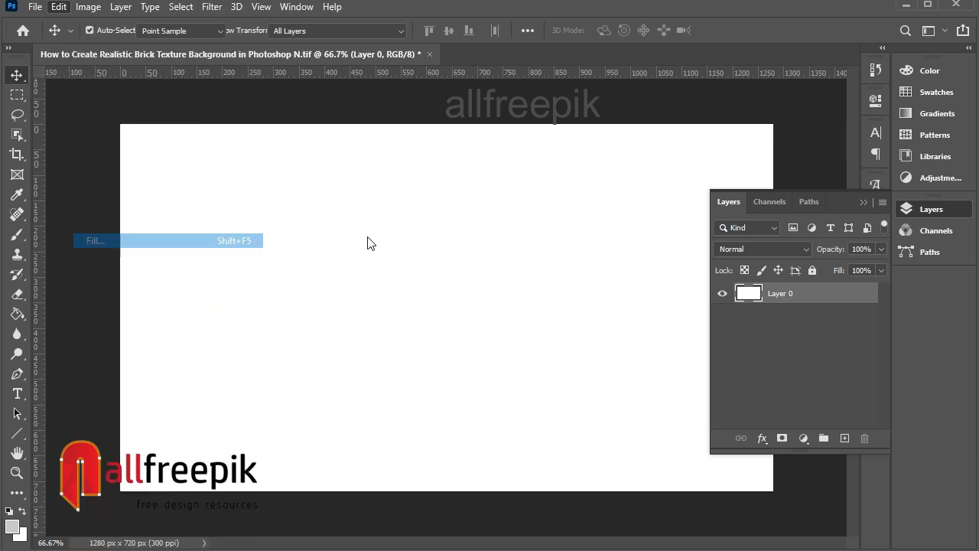
# Step: Fill the base layer with a light gray color
pyautogui.click(456, 131)
pyautogui.click(457, 143)
pyautogui.click(541, 131)
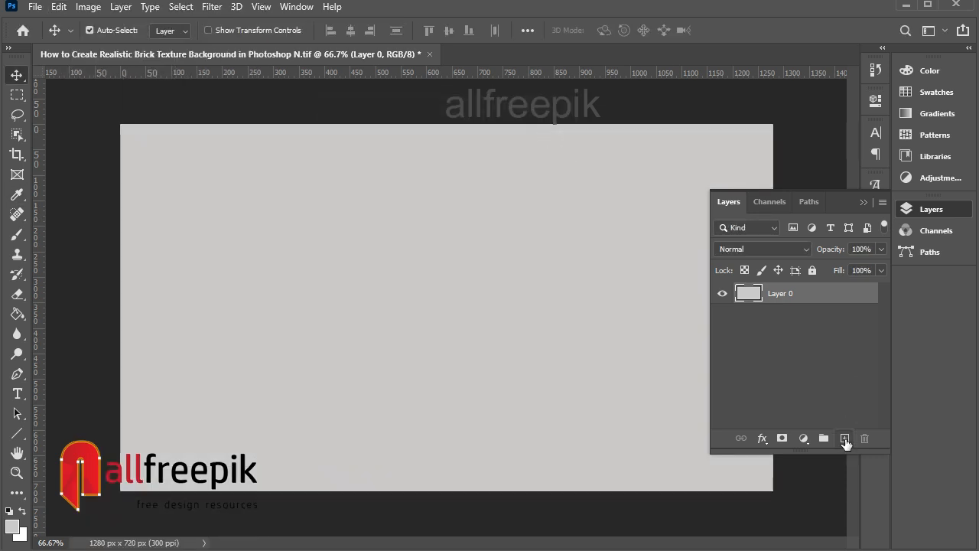
# Step: Add a new layer and draw a small rectangular selection near the canvas's top-left corner
pyautogui.click(844, 438)
pyautogui.press('l')
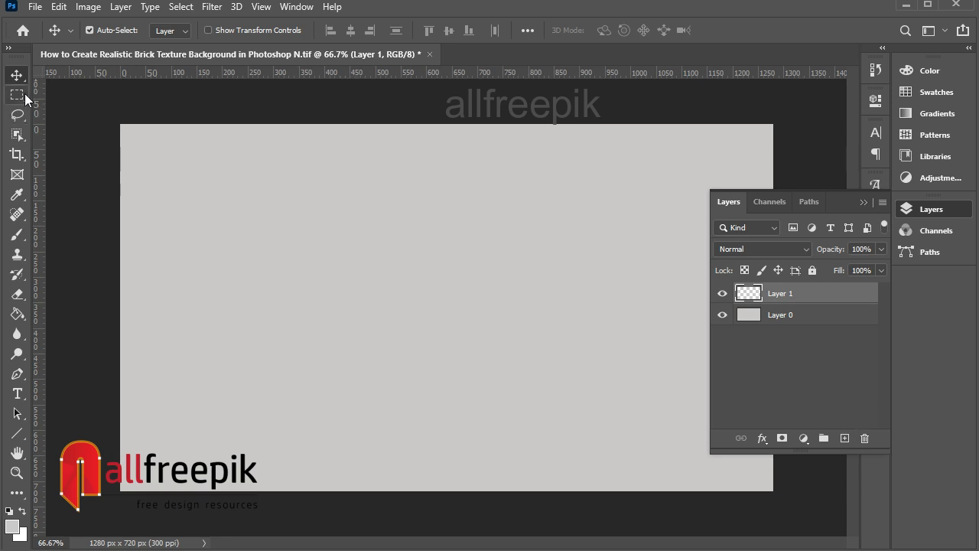
pyautogui.press('m')
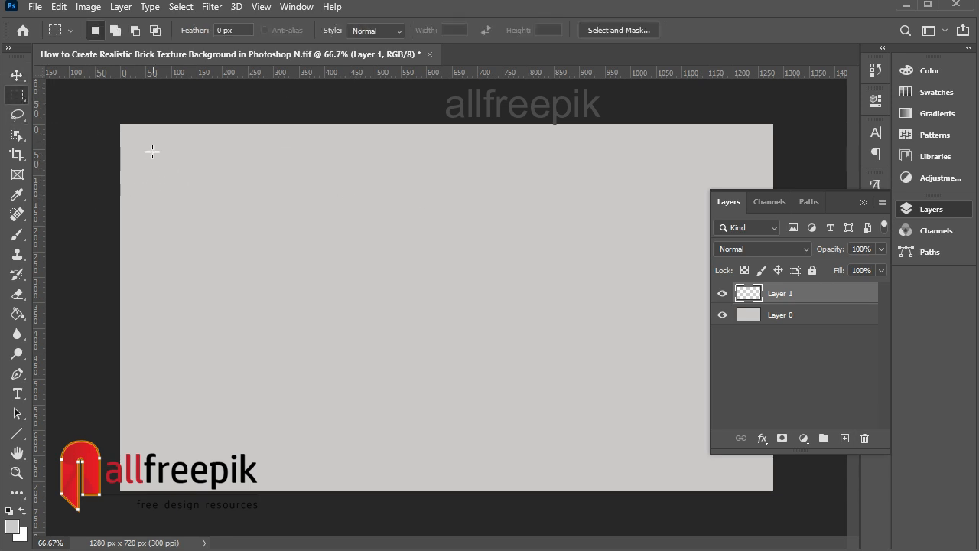
pyautogui.moveTo(136, 135); pyautogui.dragTo(233, 169)
pyautogui.hotkey('ctrl', 'd')
# Step: Set the foreground color to orange e43108
pyautogui.click(12, 525)
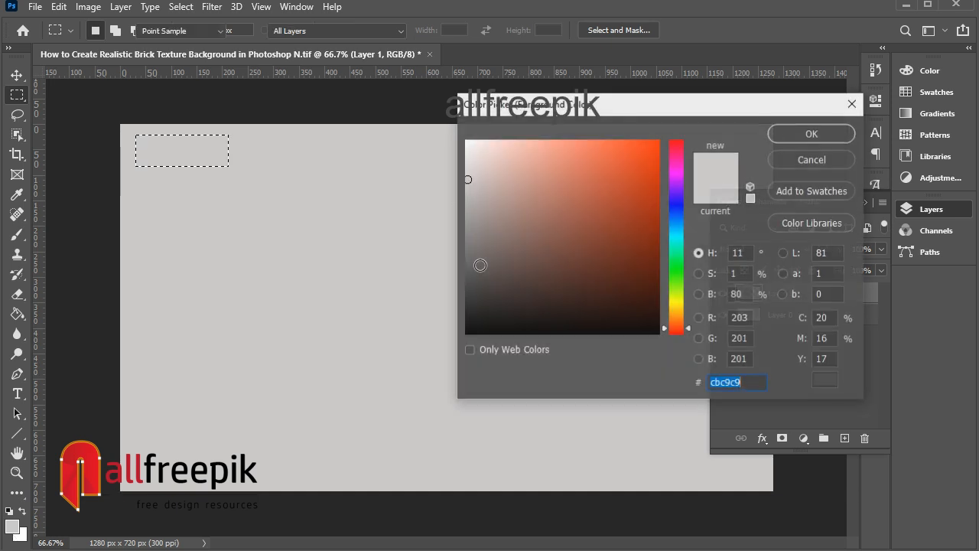
pyautogui.moveTo(642, 158); pyautogui.dragTo(652, 160)
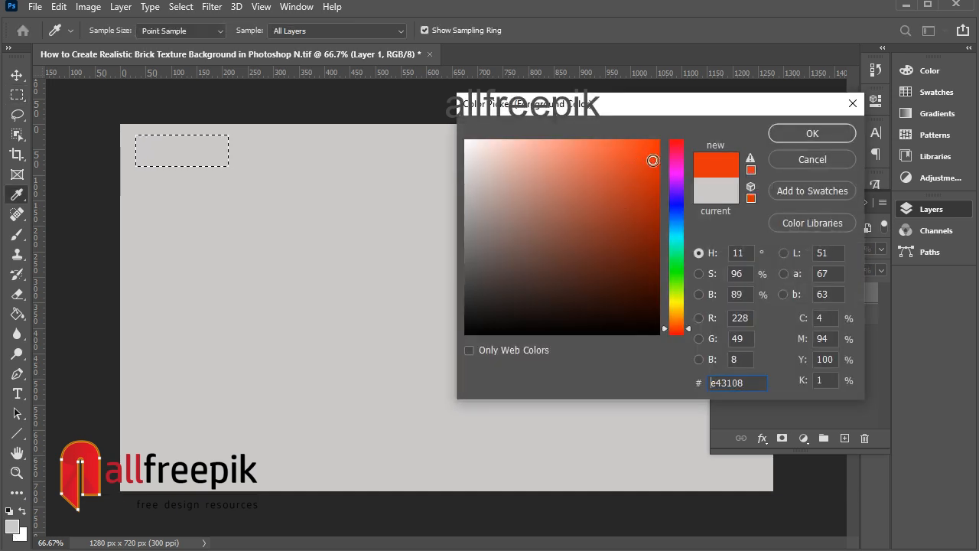
pyautogui.click(812, 134)
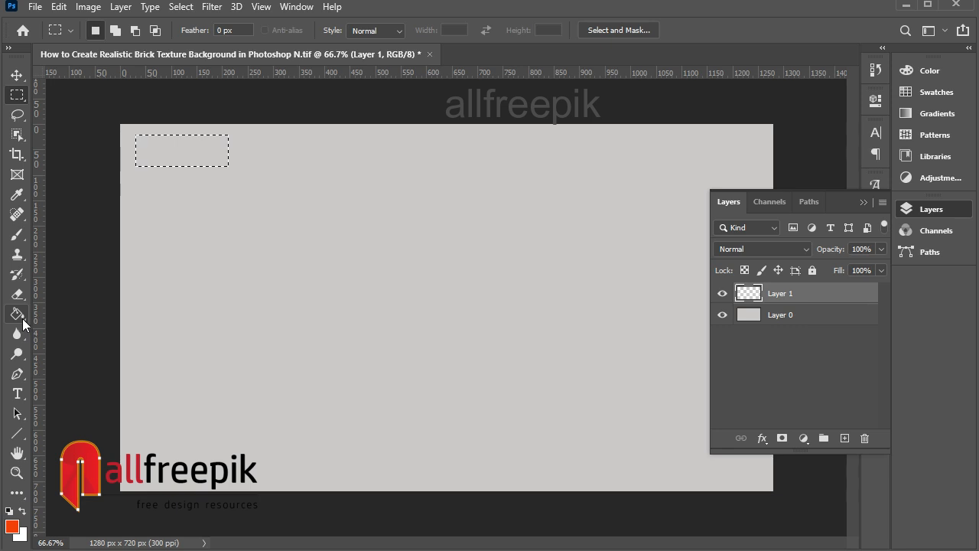
# Step: Fill the rectangular selection with the foreground color to make the first brick
pyautogui.click(17, 314)
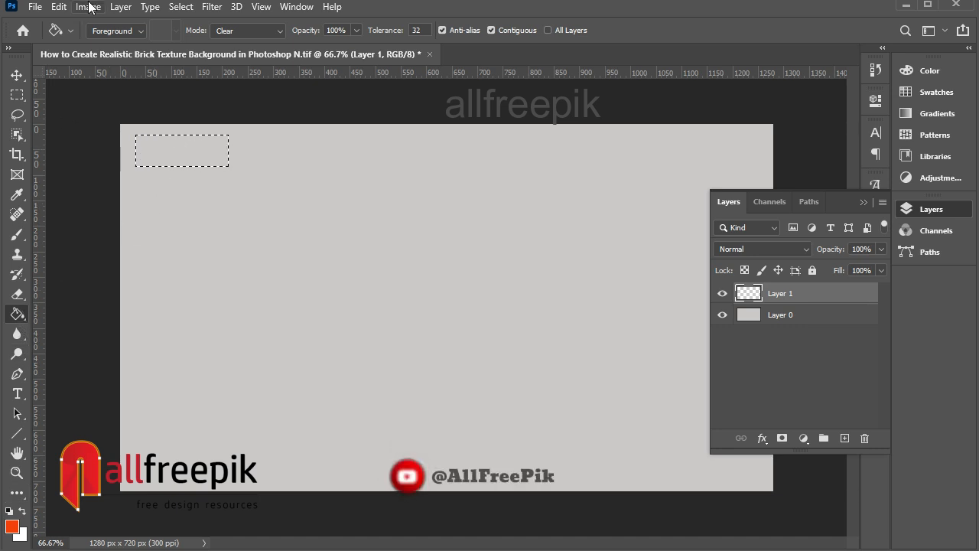
pyautogui.click(58, 6)
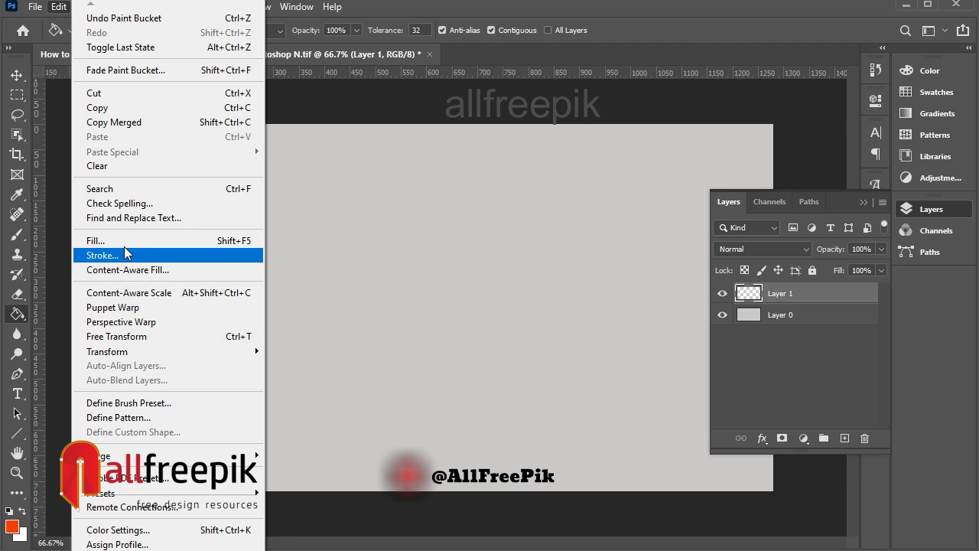
pyautogui.click(107, 235)
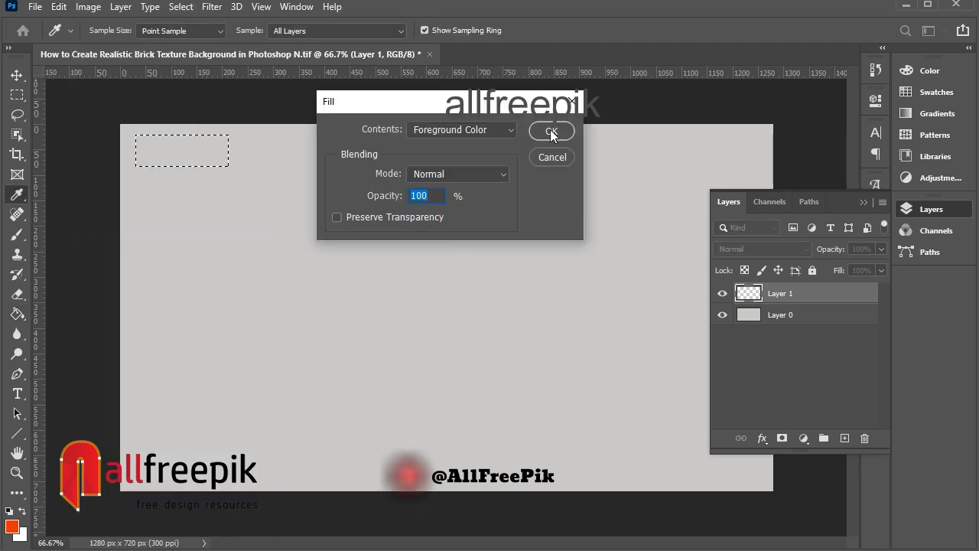
pyautogui.click(550, 132)
pyautogui.press('v')
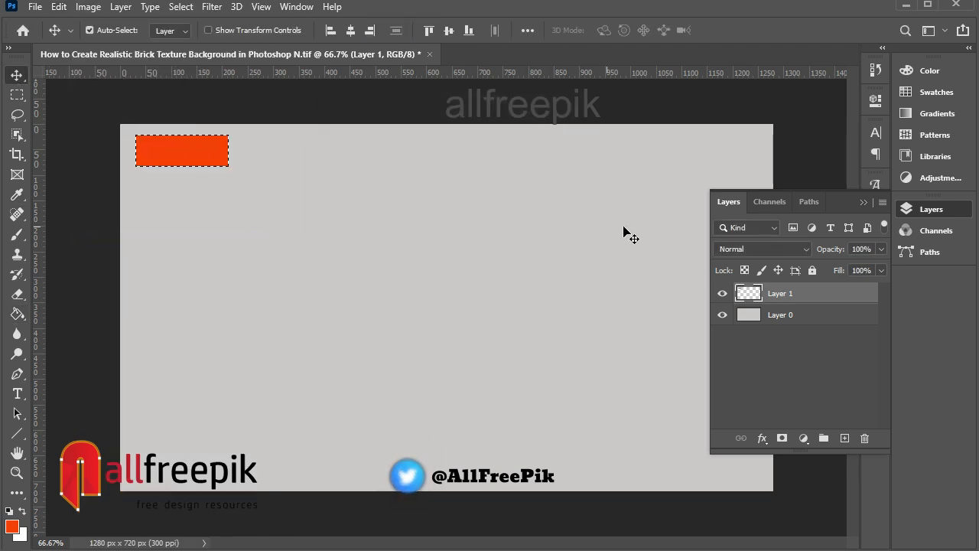
# Step: Deselect and duplicate the first brick, placing the copy just to its right
pyautogui.hotkey('ctrl', 'd')
pyautogui.rightClick(199, 150)
pyautogui.click(222, 155)
pyautogui.keyDown('alt'); pyautogui.moveTo(191, 156); pyautogui.dragTo(288, 156); pyautogui.keyUp('alt')
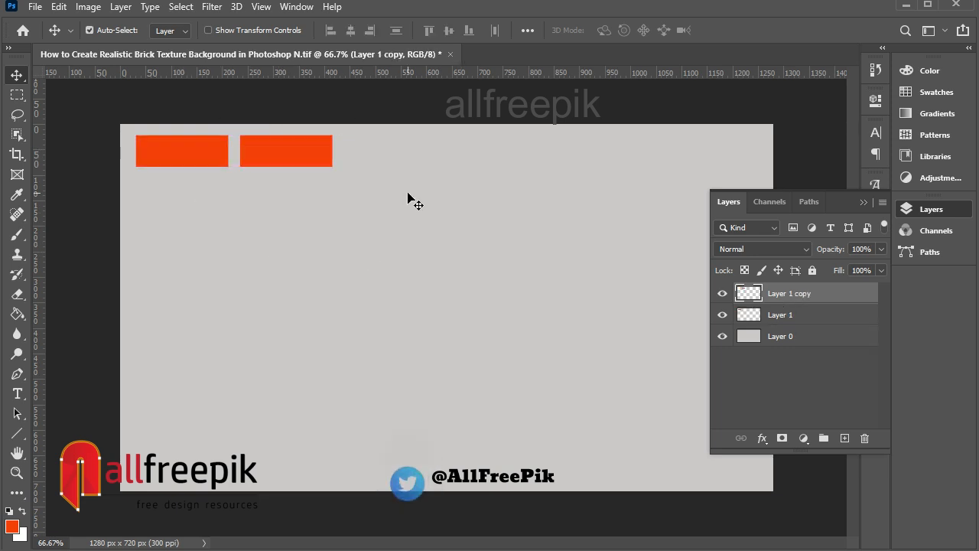
# Step: Refill the second brick with a darker orange, c82b07
pyautogui.keyDown('ctrl'); pyautogui.click(749, 293); pyautogui.keyUp('ctrl')
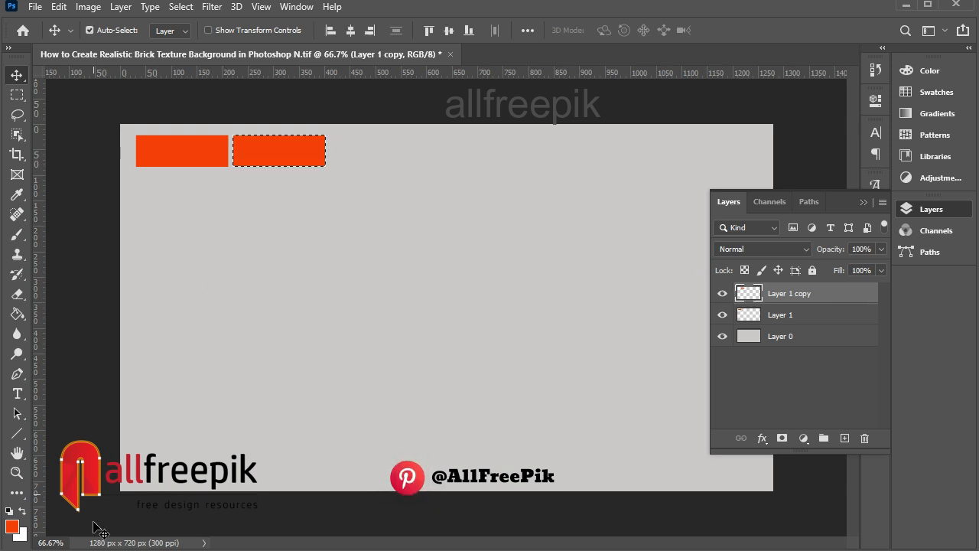
pyautogui.click(13, 528)
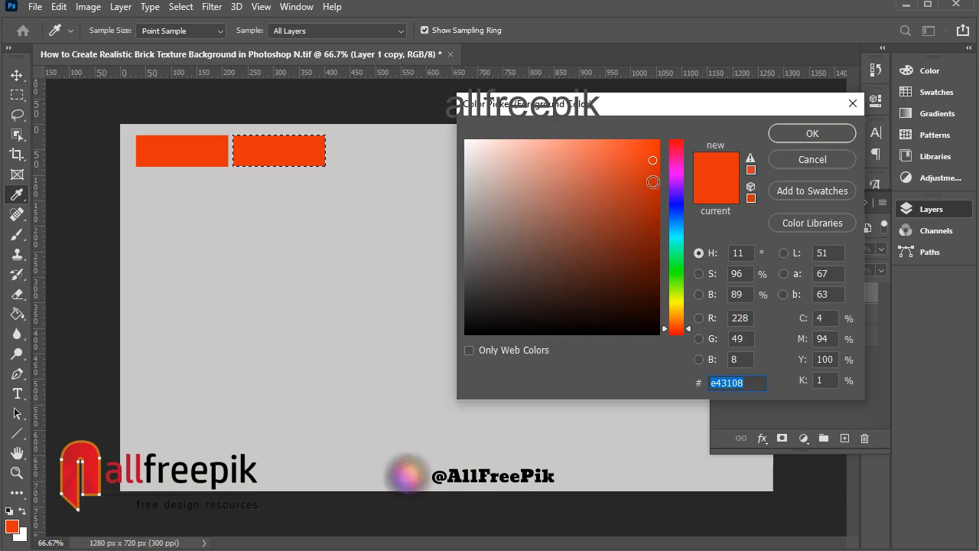
pyautogui.click(653, 182)
pyautogui.click(819, 139)
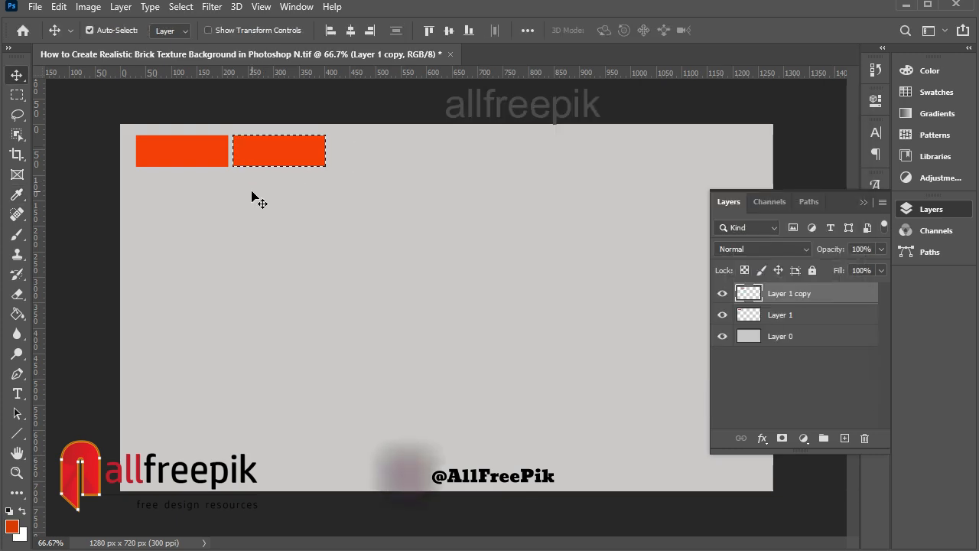
pyautogui.click(58, 7)
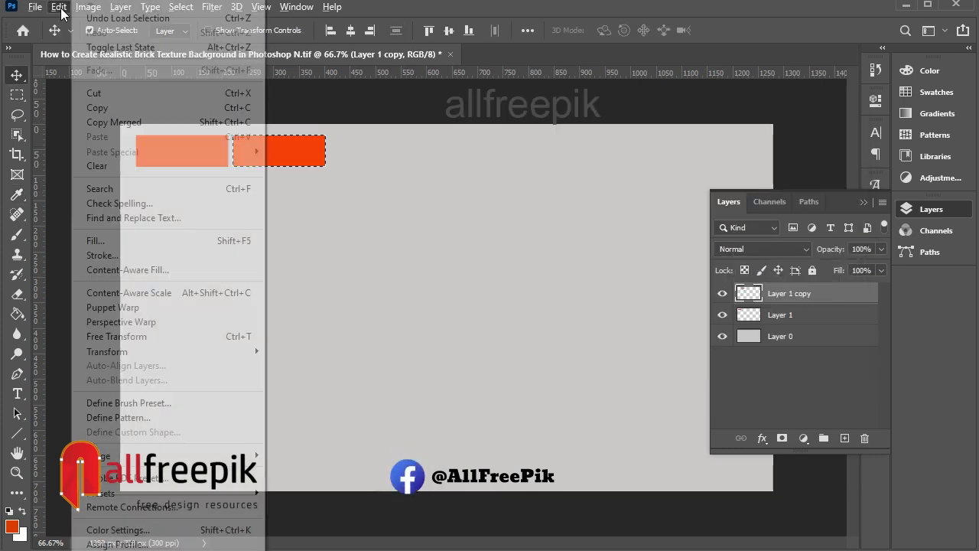
pyautogui.click(115, 240)
pyautogui.click(568, 130)
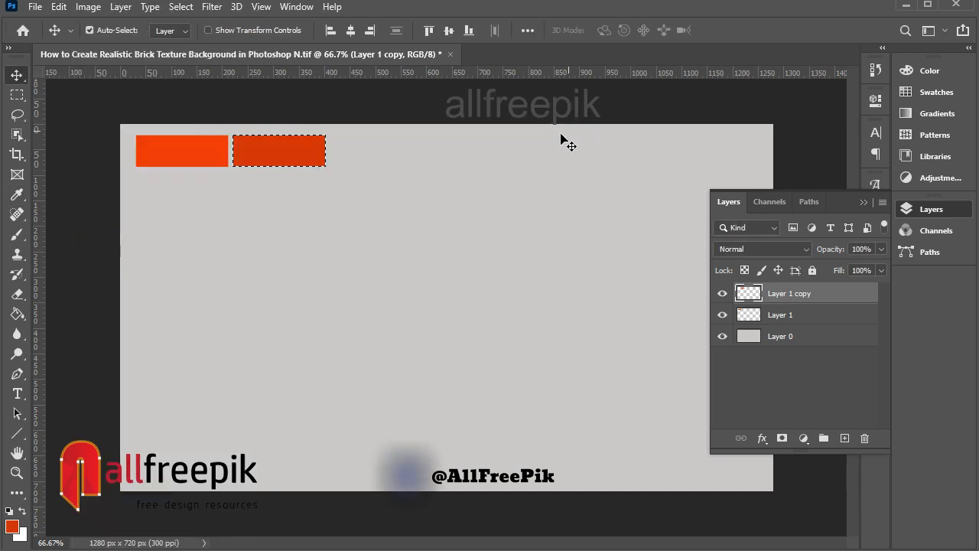
# Step: Duplicate the first brick again and place the copy to the right of the second brick
pyautogui.hotkey('ctrl', 'd')
pyautogui.rightClick(198, 154)
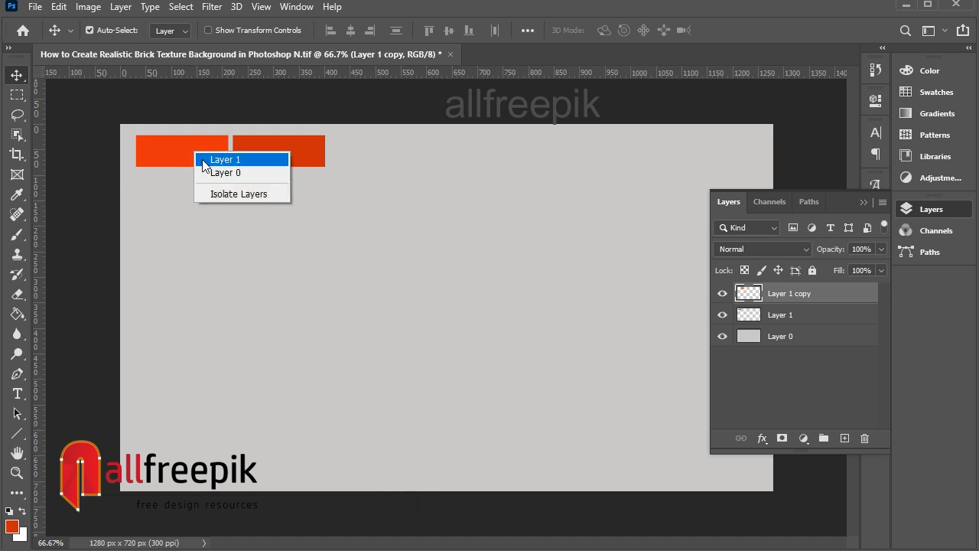
pyautogui.click(225, 159)
pyautogui.moveTo(212, 151); pyautogui.dragTo(409, 165)
# Step: Refill the third brick with orange ec350a and deselect
pyautogui.keyDown('ctrl'); pyautogui.click(750, 315); pyautogui.keyUp('ctrl')
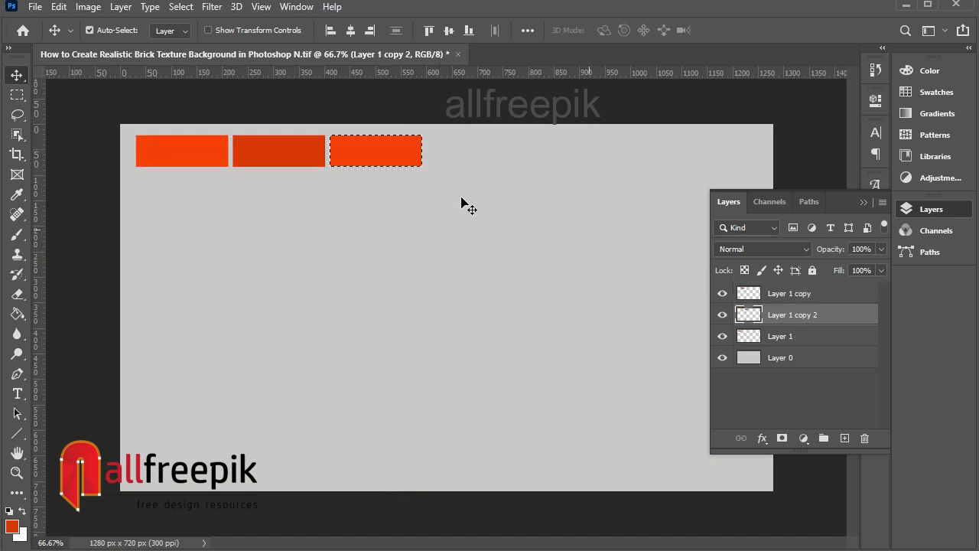
pyautogui.click(14, 526)
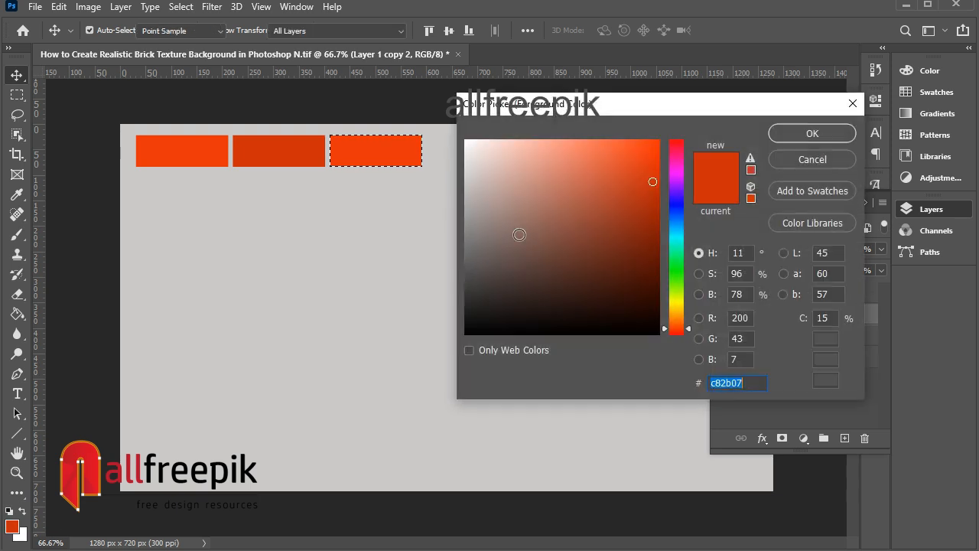
pyautogui.click(663, 156)
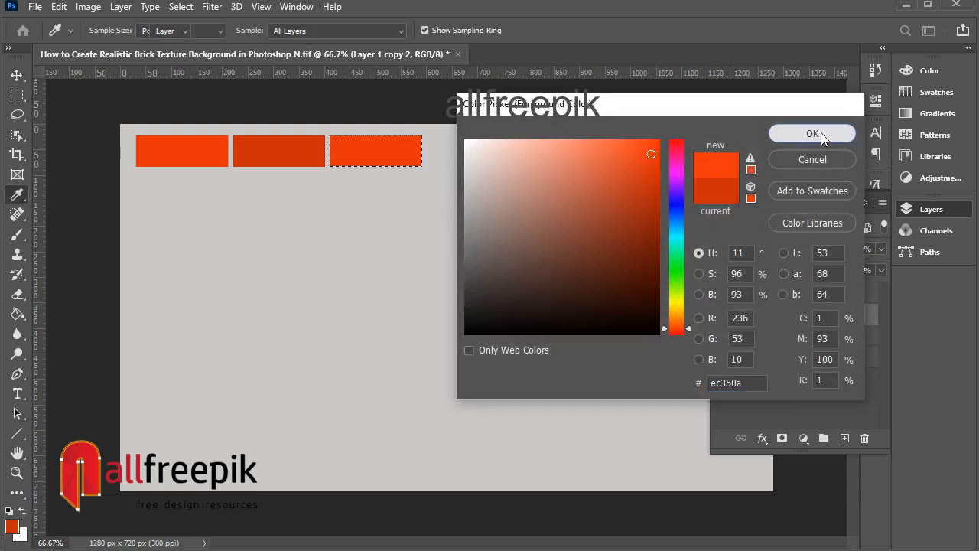
pyautogui.click(821, 133)
pyautogui.click(58, 6)
pyautogui.click(98, 237)
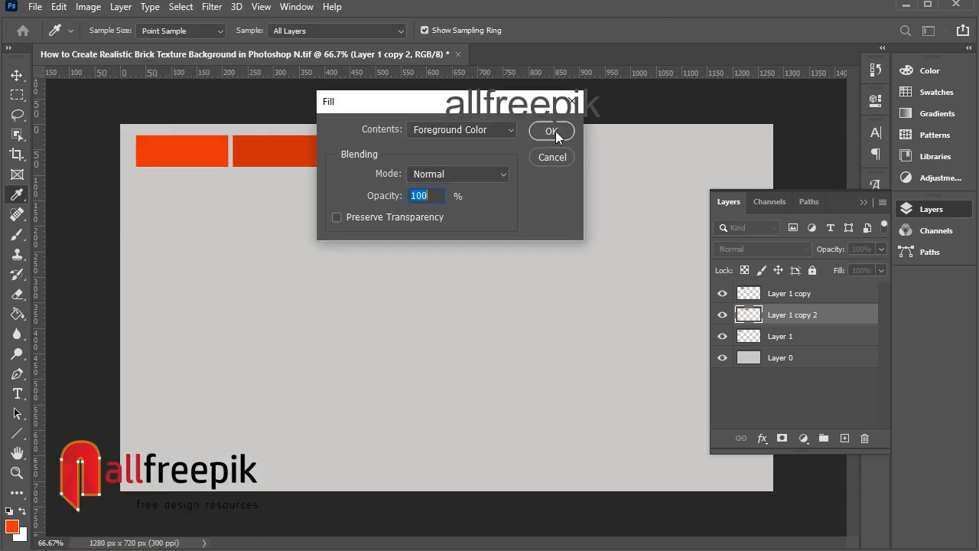
pyautogui.click(555, 131)
pyautogui.hotkey('ctrl', 'd')
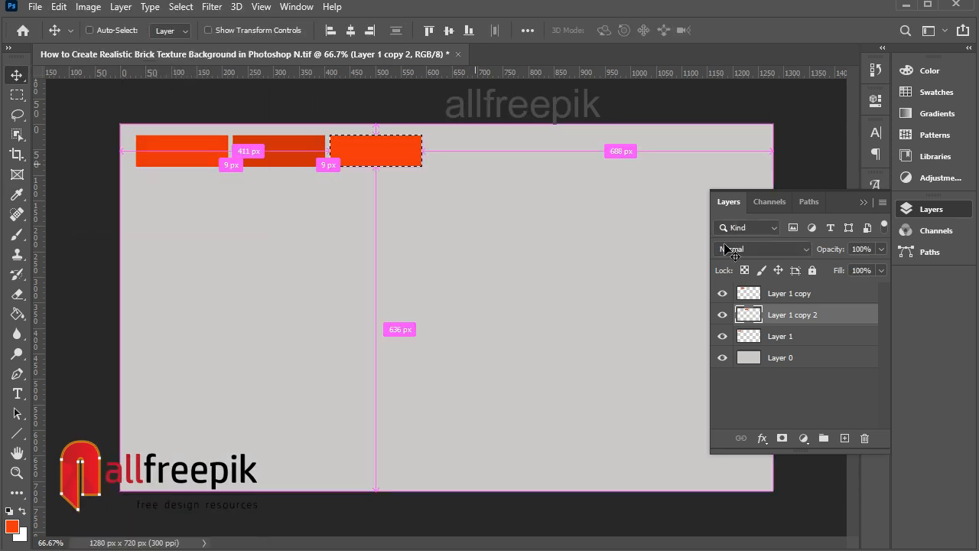
# Step: Duplicate the third brick and place the copy to its right as a fourth brick
pyautogui.rightClick(388, 148)
pyautogui.click(436, 155)
pyautogui.moveTo(383, 156); pyautogui.dragTo(480, 156)
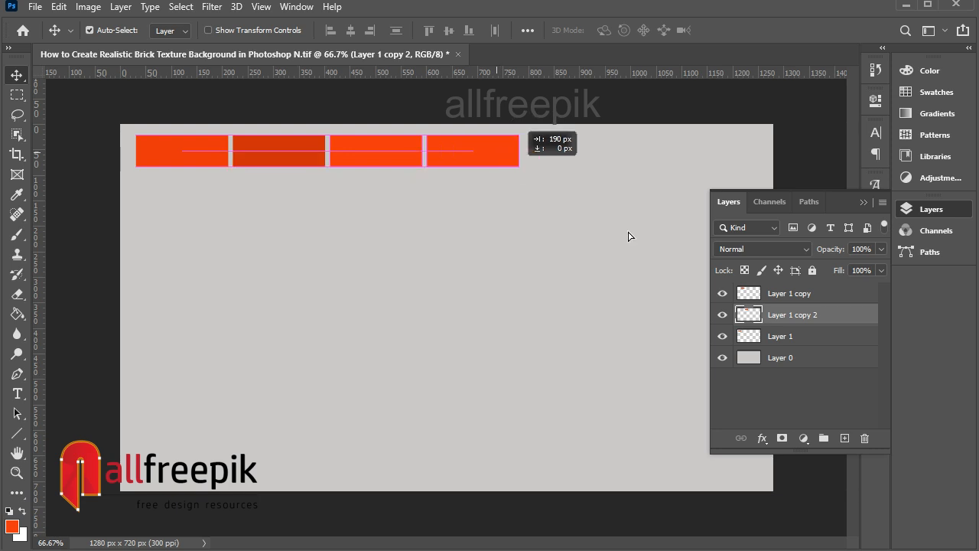
# Step: Refill the fourth brick with a lighter orange, f45632, and deselect
pyautogui.hotkey('ctrl', 'j')
pyautogui.keyDown('ctrl'); pyautogui.click(748, 315); pyautogui.keyUp('ctrl')
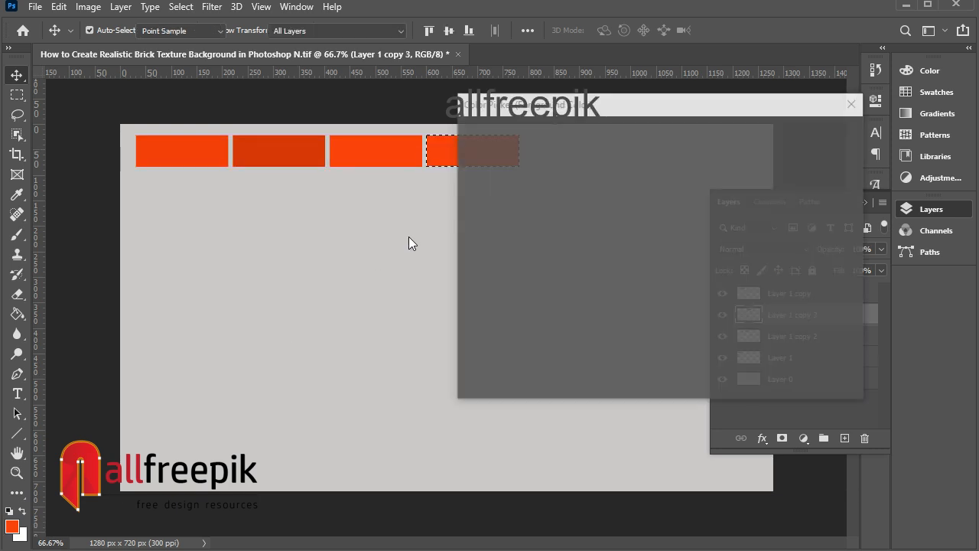
pyautogui.click(619, 148)
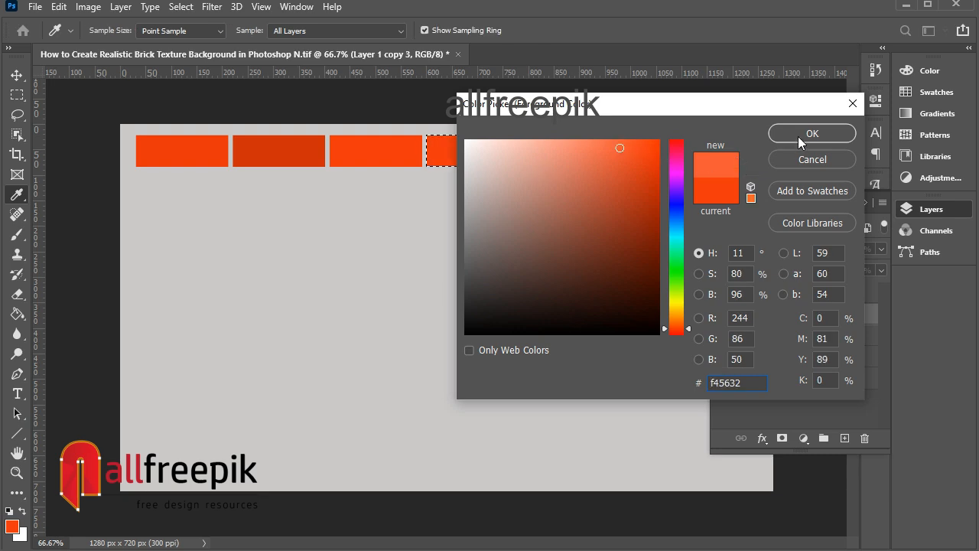
pyautogui.click(798, 137)
pyautogui.click(59, 7)
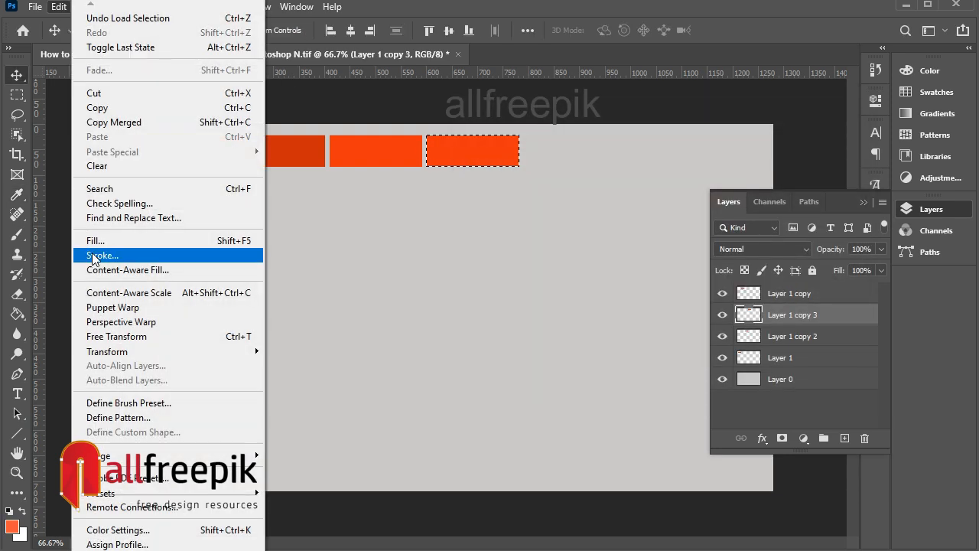
pyautogui.click(229, 241)
pyautogui.click(551, 130)
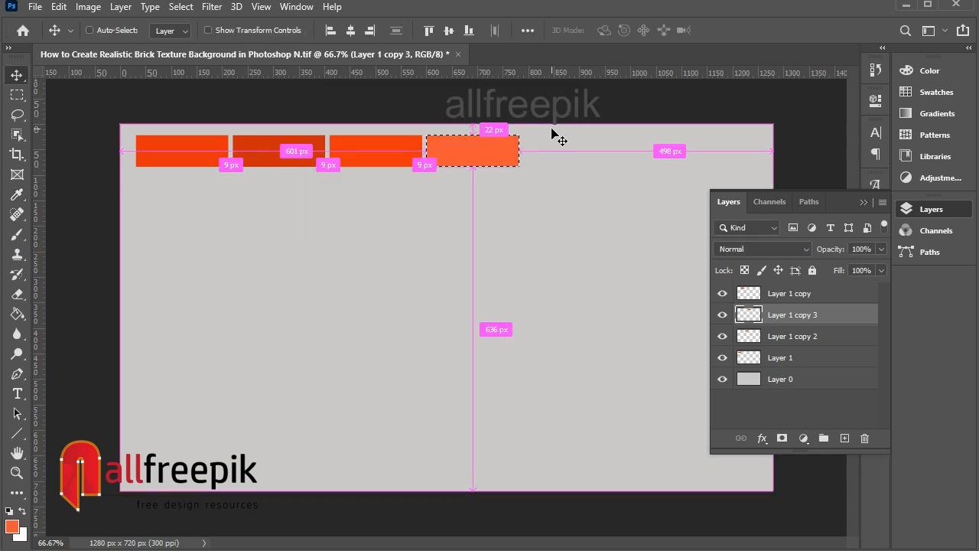
pyautogui.hotkey('ctrl', 'd')
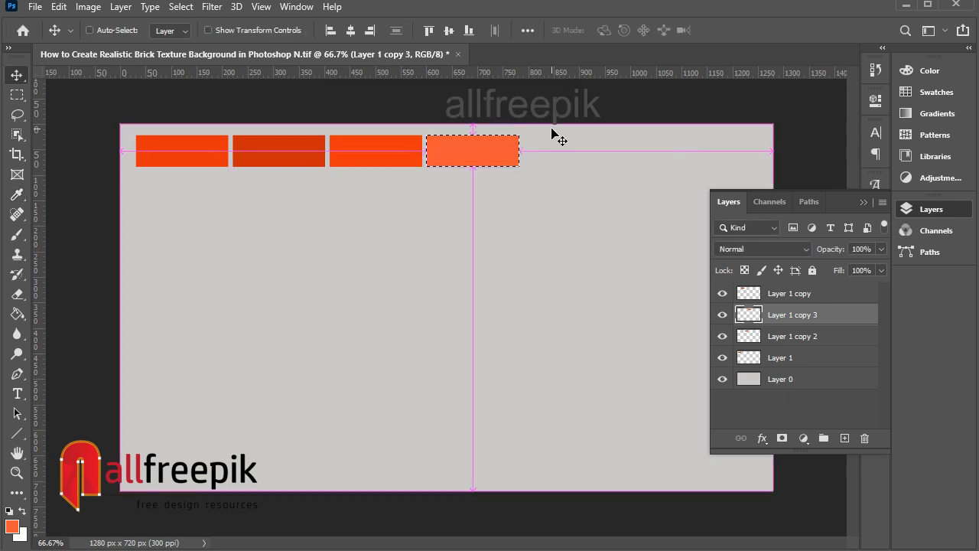
# Step: Select all four brick layers and merge them into one layer
pyautogui.click(788, 356)
pyautogui.keyDown('shift'); pyautogui.click(803, 295); pyautogui.keyUp('shift')
pyautogui.rightClick(801, 298)
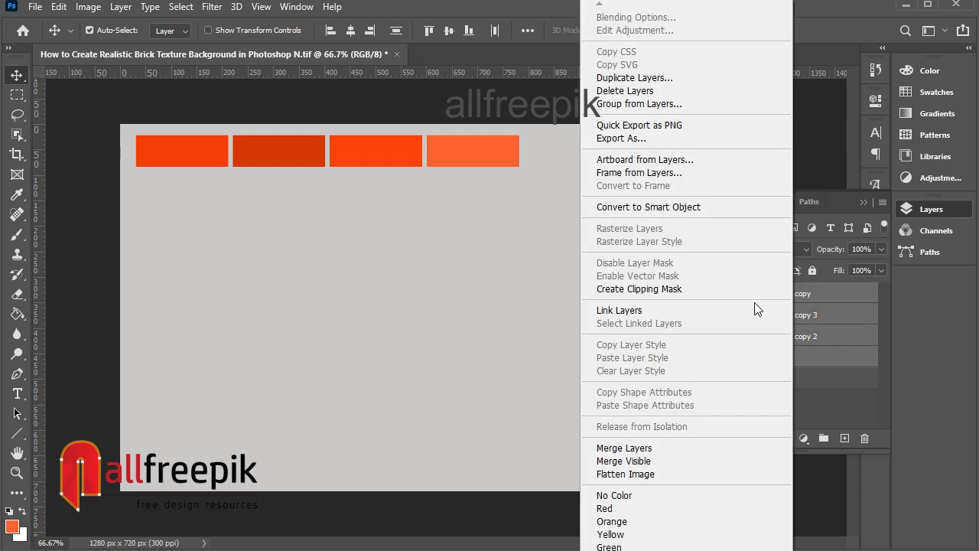
pyautogui.click(627, 447)
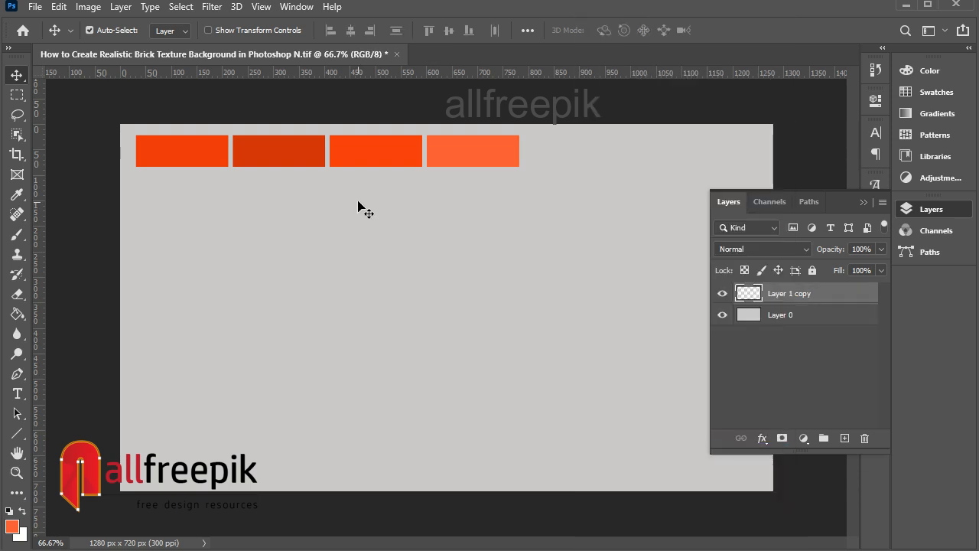
# Step: Duplicate the brick row and place the copy to its right, nudging it slightly left
pyautogui.moveTo(331, 156); pyautogui.dragTo(658, 150)
pyautogui.press('Left')
pyautogui.press('Left')
# Step: Move both brick rows up and left so they sit against the canvas's top-left edge
pyautogui.rightClick(481, 146)
pyautogui.click(497, 158)
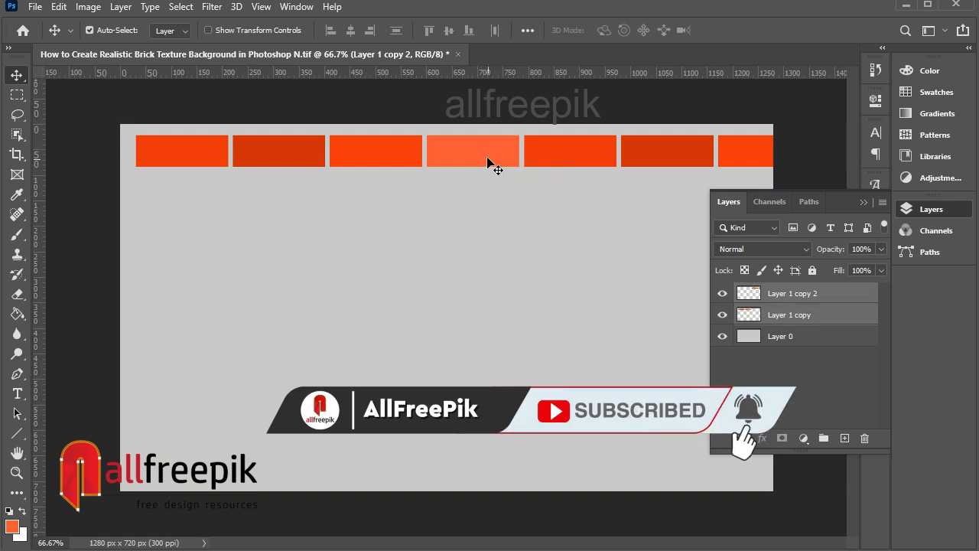
pyautogui.moveTo(486, 168); pyautogui.dragTo(462, 164)
pyautogui.press('Up')
pyautogui.press('Up')
pyautogui.press('Up')
pyautogui.press('Up')
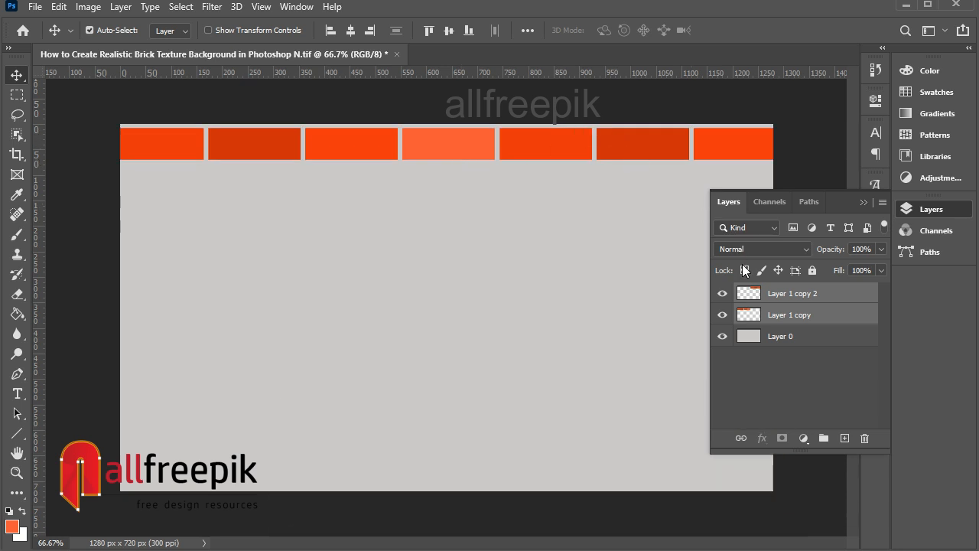
# Step: Merge the two brick-row layers into a single layer
pyautogui.rightClick(784, 306)
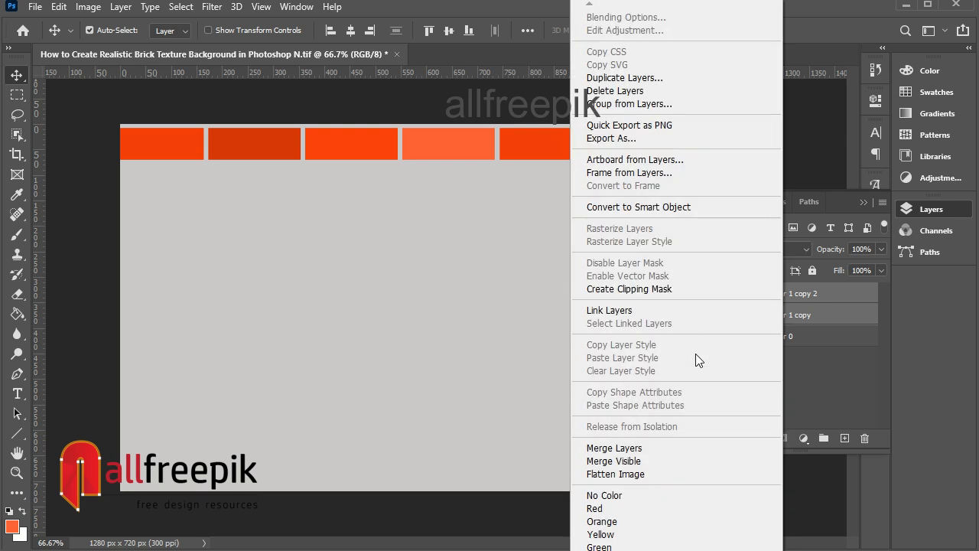
pyautogui.click(683, 448)
pyautogui.moveTo(557, 155); pyautogui.dragTo(569, 169)
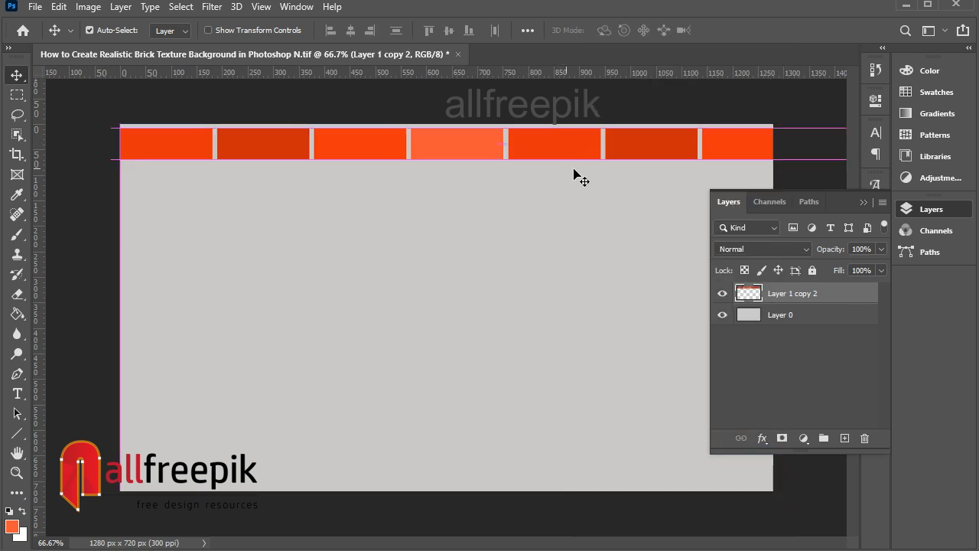
pyautogui.hotkey('ctrl', 'z')
# Step: Duplicate the merged brick-row layer and drag the copy down directly beneath the original row
pyautogui.rightClick(543, 139)
pyautogui.click(568, 150)
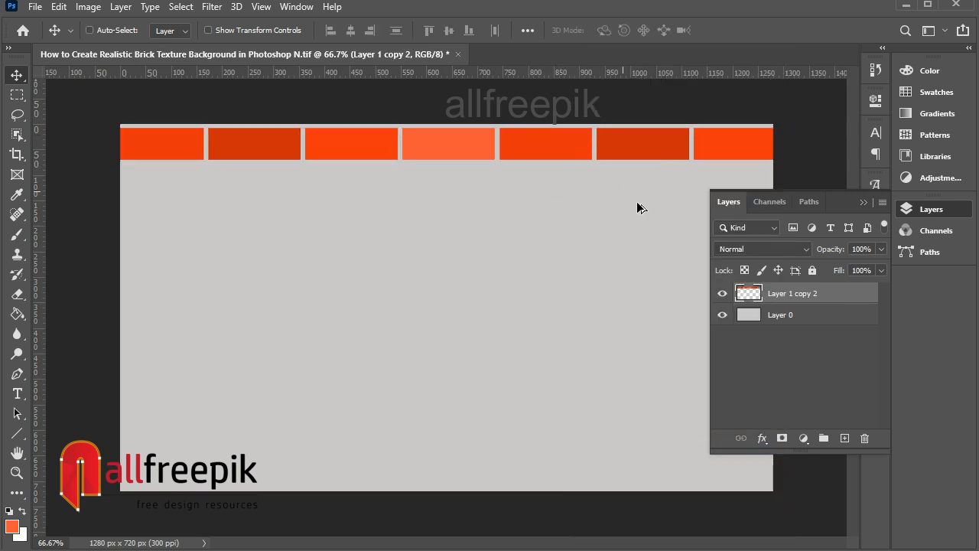
pyautogui.rightClick(786, 293)
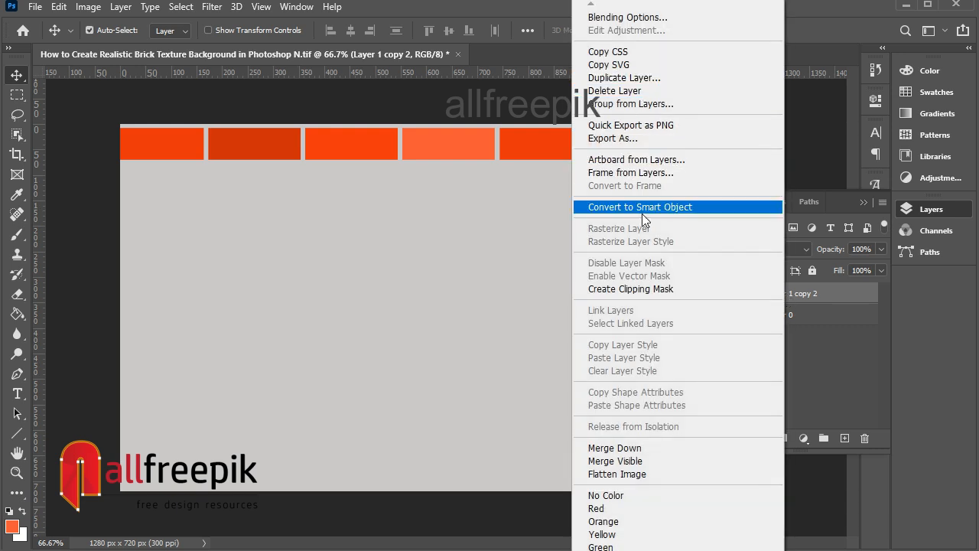
pyautogui.click(630, 79)
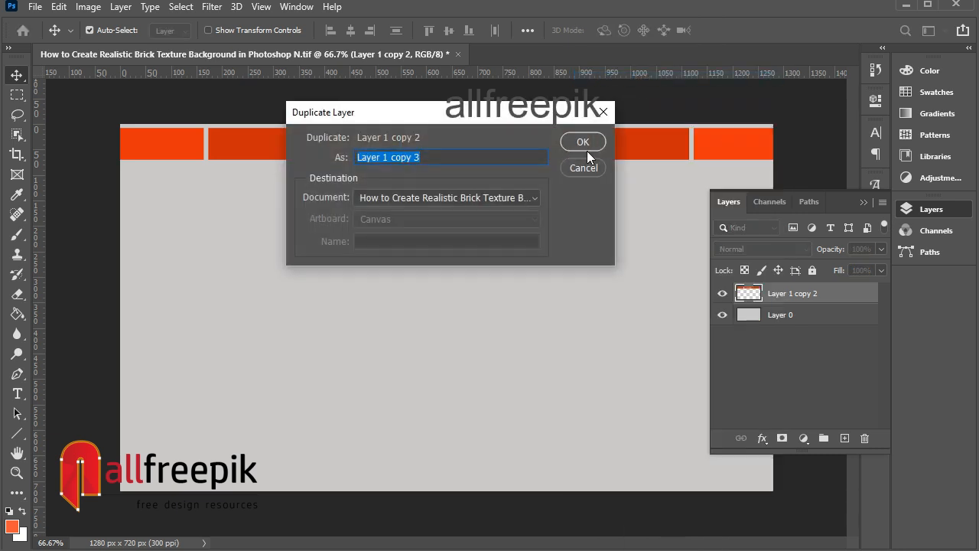
pyautogui.click(582, 143)
pyautogui.moveTo(572, 150); pyautogui.dragTo(583, 185)
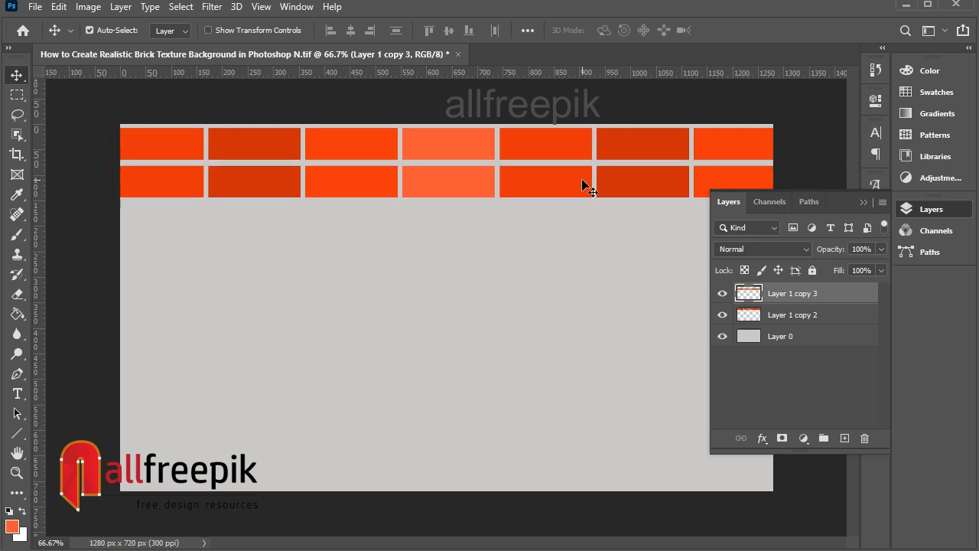
# Step: Nudge the second brick row up and to the left so its bricks stagger against the first row
pyautogui.press('Up')
pyautogui.hotkey('shift', 'Left')
pyautogui.press('Left')
pyautogui.press('Left')
pyautogui.press('Left')
pyautogui.press('Left')
pyautogui.press('Left')
pyautogui.press('Left')
pyautogui.press('Left')
pyautogui.press('Left')
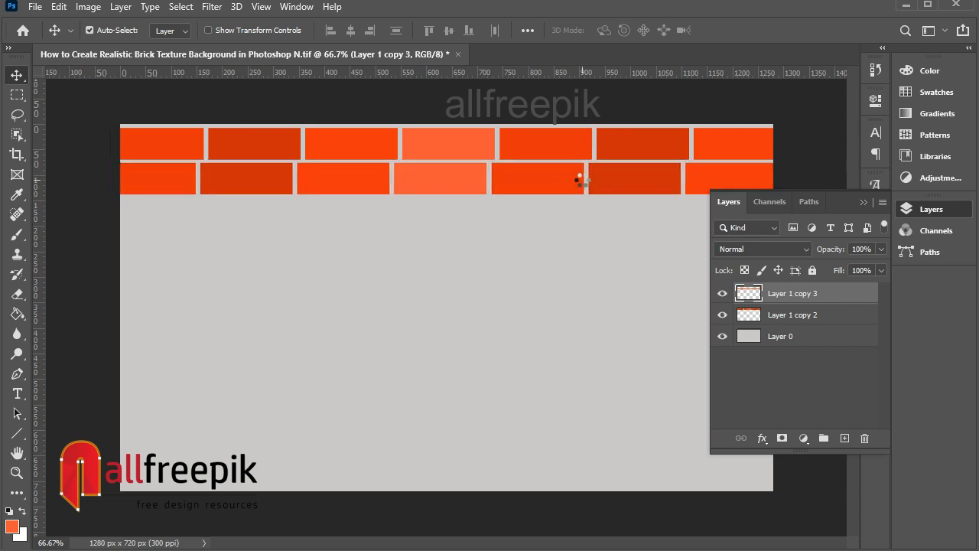
pyautogui.press('Left')
pyautogui.press('Left')
pyautogui.press('Left')
pyautogui.press('Left')
pyautogui.press('Left')
pyautogui.press('Left')
pyautogui.press('Left')
pyautogui.press('Left')
pyautogui.press('Left')
pyautogui.press('Left')
pyautogui.press('Left')
pyautogui.press('Left')
pyautogui.press('Left')
pyautogui.press('Left')
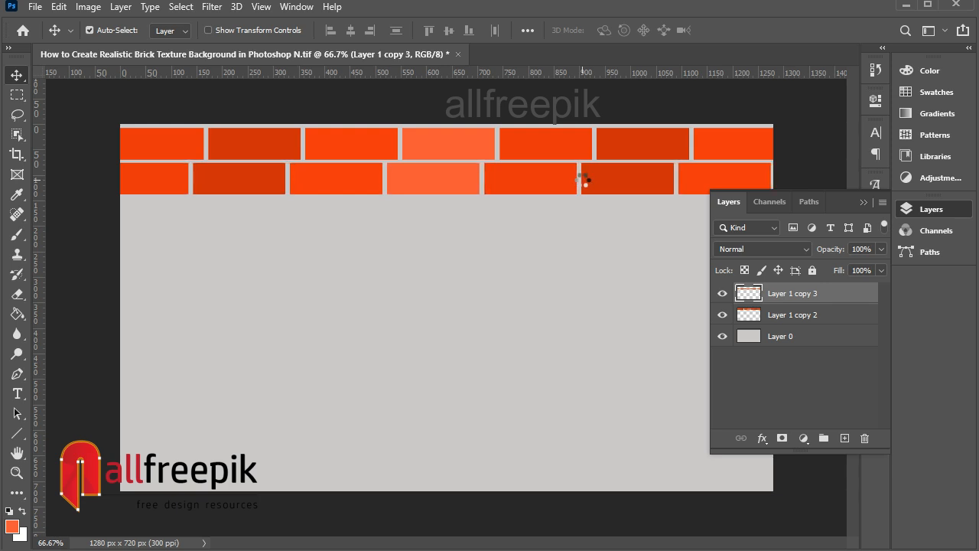
pyautogui.press('Left')
pyautogui.press('Left')
pyautogui.press('Left')
pyautogui.press('Left')
pyautogui.press('Left')
pyautogui.press('Left')
pyautogui.press('Left')
pyautogui.press('Left')
pyautogui.press('Left')
pyautogui.press('Left')
pyautogui.press('Left')
pyautogui.press('Left')
pyautogui.press('Left')
pyautogui.press('Left')
pyautogui.press('Left')
pyautogui.press('Left')
pyautogui.press('Left')
pyautogui.press('Left')
pyautogui.press('Left')
pyautogui.press('Left')
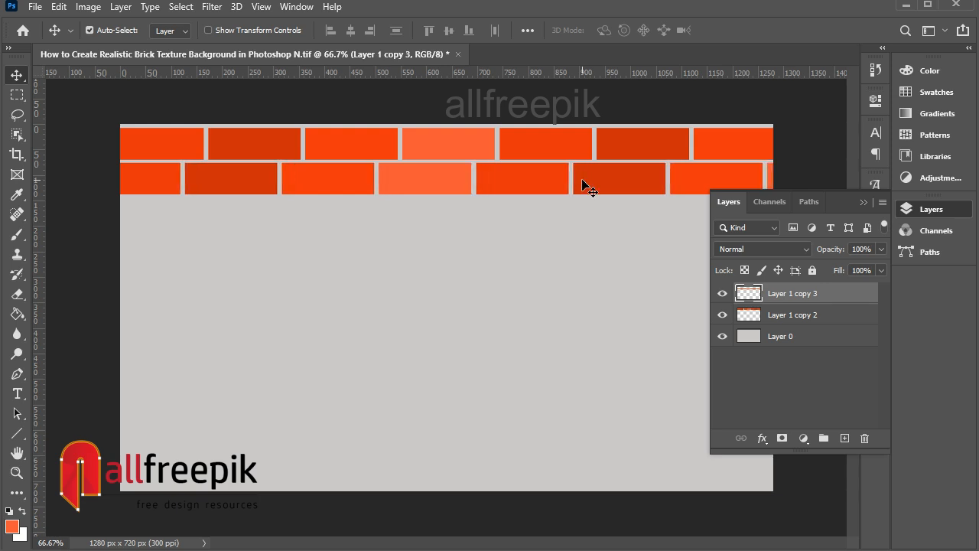
pyautogui.hotkey('shift', 'Left')
pyautogui.hotkey('shift', 'Left')
pyautogui.hotkey('shift', 'Left')
pyautogui.hotkey('shift', 'Left')
pyautogui.hotkey('shift', 'Left')
pyautogui.hotkey('shift', 'Left')
pyautogui.hotkey('shift', 'Left')
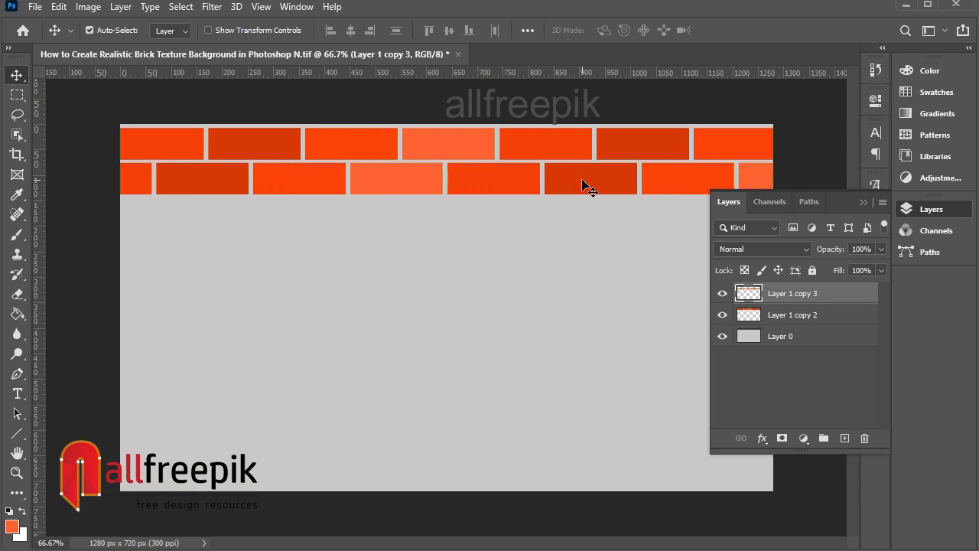
pyautogui.hotkey('shift', 'Left')
pyautogui.hotkey('shift', 'Left')
pyautogui.hotkey('shift', 'Left')
pyautogui.hotkey('shift', 'Left')
pyautogui.hotkey('shift', 'Left')
pyautogui.hotkey('shift', 'Left')
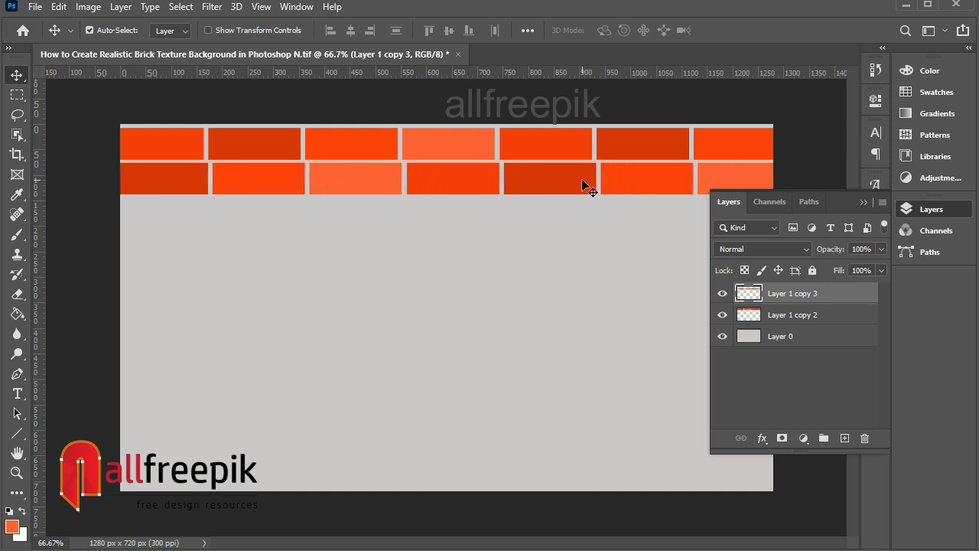
pyautogui.hotkey('shift', 'Left')
pyautogui.hotkey('shift', 'Left')
pyautogui.hotkey('shift', 'Left')
pyautogui.hotkey('shift', 'Left')
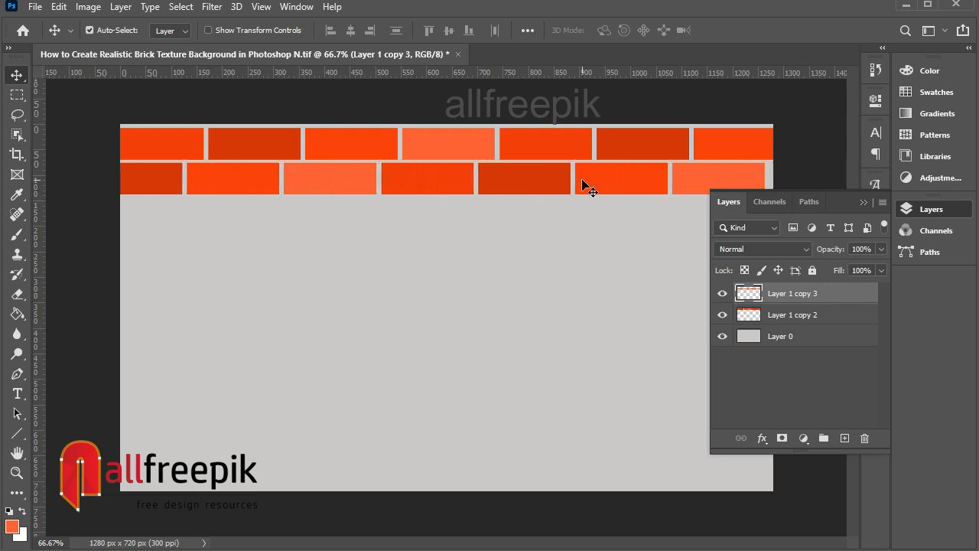
pyautogui.hotkey('shift', 'Left')
pyautogui.hotkey('shift', 'Left')
pyautogui.hotkey('shift', 'Left')
pyautogui.hotkey('shift', 'Left')
pyautogui.hotkey('shift', 'Left')
pyautogui.hotkey('shift', 'Left')
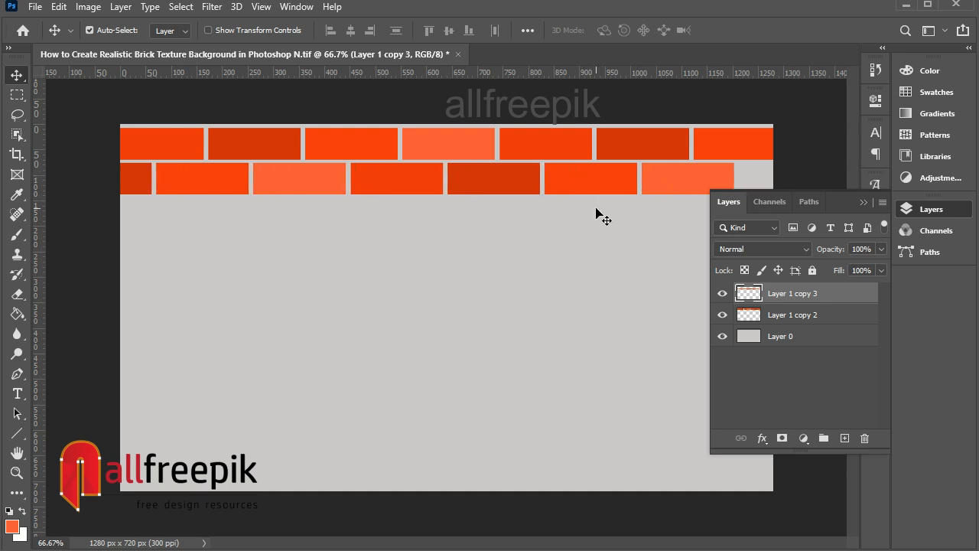
pyautogui.hotkey('shift', 'Right')
pyautogui.hotkey('shift', 'Right')
pyautogui.hotkey('shift', 'Left')
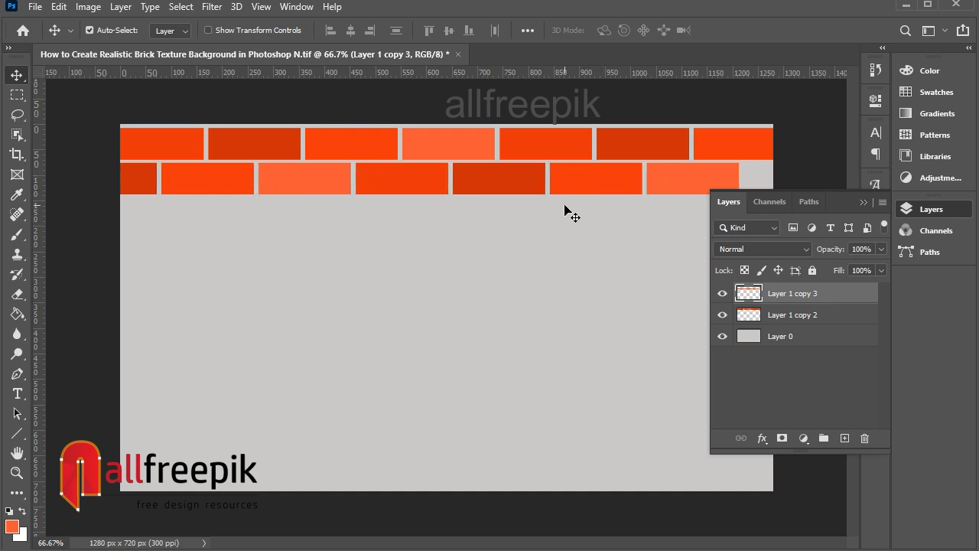
# Step: Select both brick-row layers and nudge them together slightly to the right
pyautogui.rightClick(744, 149)
pyautogui.keyDown('shift'); pyautogui.click(761, 157); pyautogui.keyUp('shift')
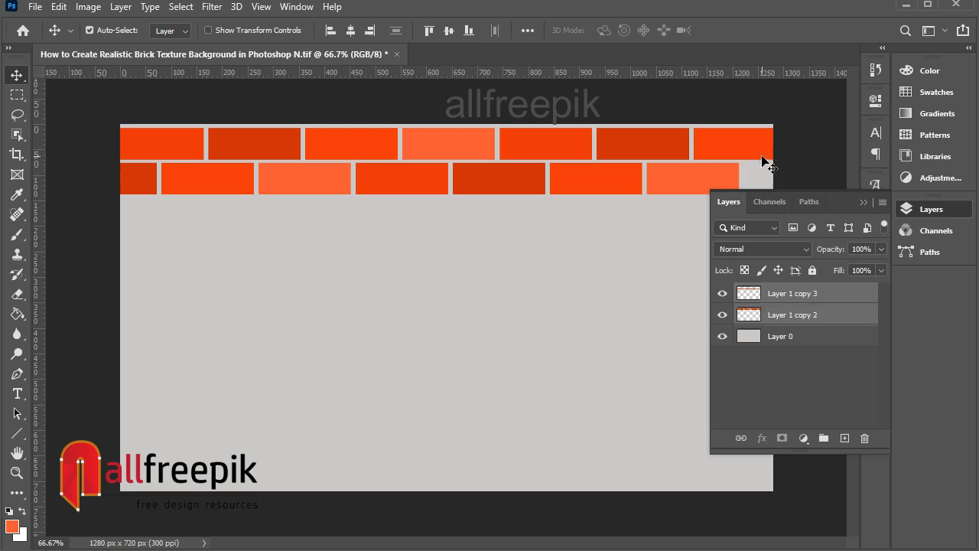
pyautogui.hotkey('shift', 'Right')
pyautogui.hotkey('shift', 'Right')
pyautogui.hotkey('shift', 'Right')
# Step: Free Transform both rows, stretching them horizontally so they extend past the canvas's right edge
pyautogui.hotkey('ctrl', 't')
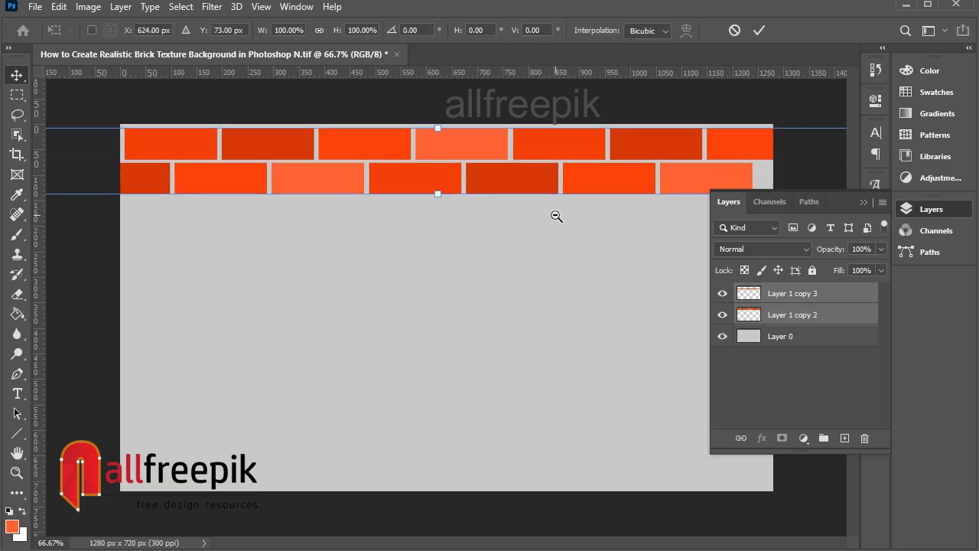
pyautogui.keyDown('alt'); pyautogui.click(556, 215); pyautogui.keyUp('alt')
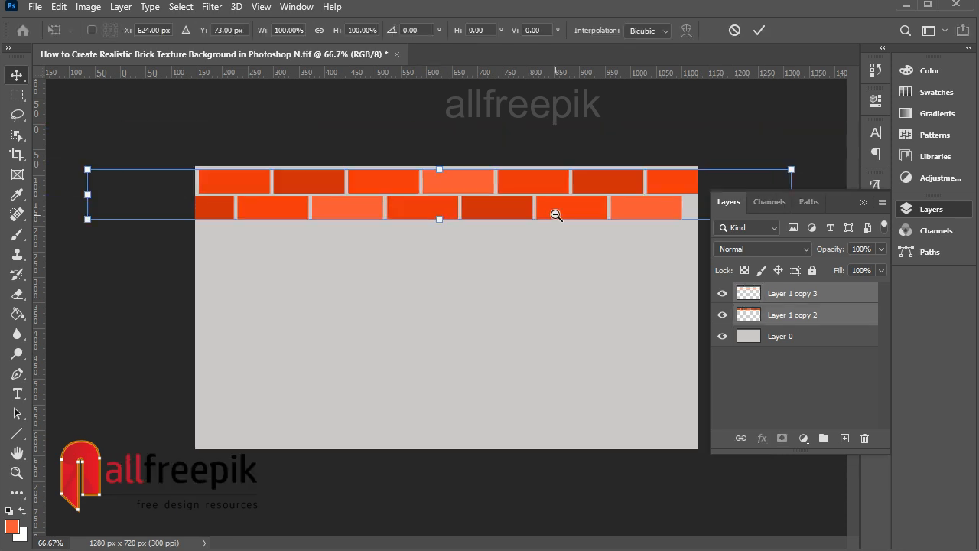
pyautogui.hotkey('ctrl', '+')
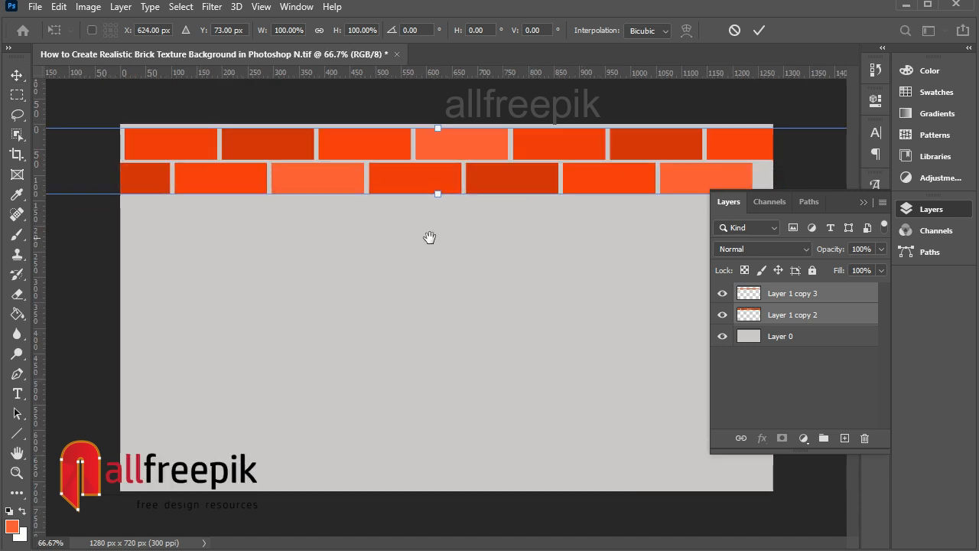
pyautogui.hotkey('ctrl', '-')
pyautogui.hotkey('ctrl', '-')
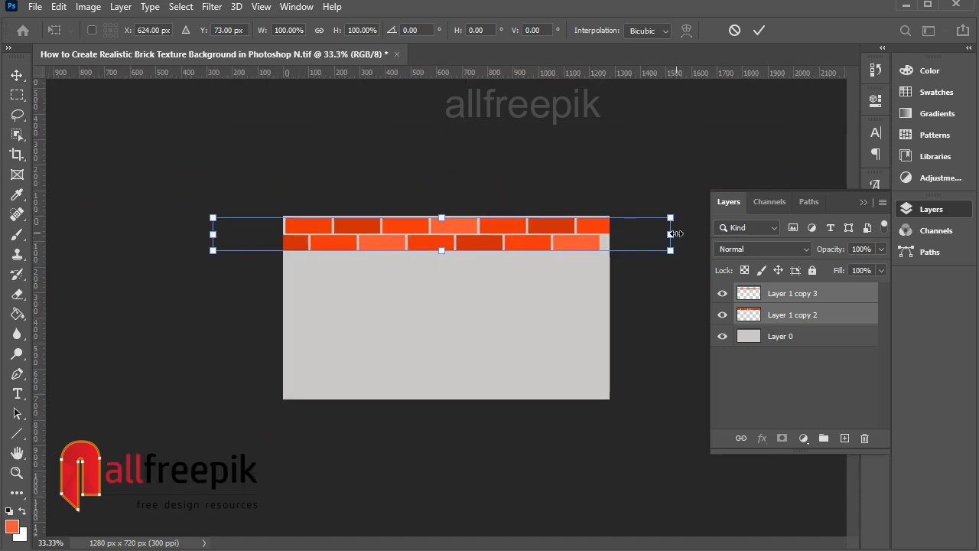
pyautogui.moveTo(670, 234); pyautogui.dragTo(695, 235)
pyautogui.press('Return')
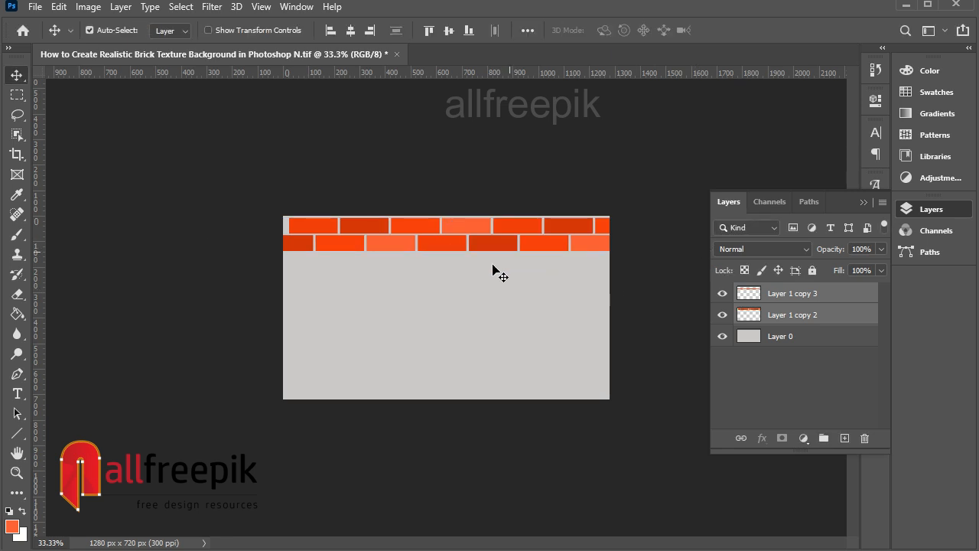
# Step: Free Transform the rows again, stretching their left side out past the canvas's left edge
pyautogui.keyDown('ctrl'); pyautogui.click(443, 247); pyautogui.keyUp('ctrl')
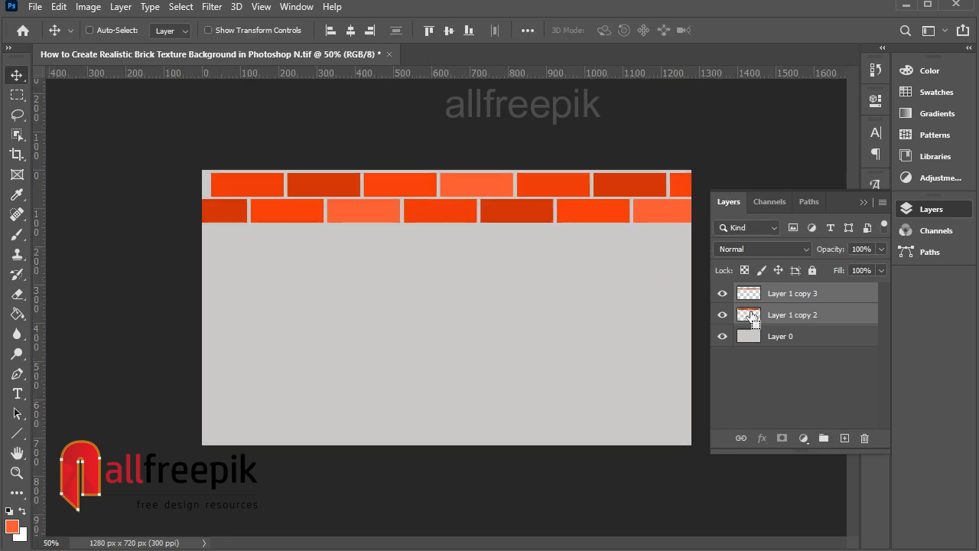
pyautogui.hotkey('ctrl', 't')
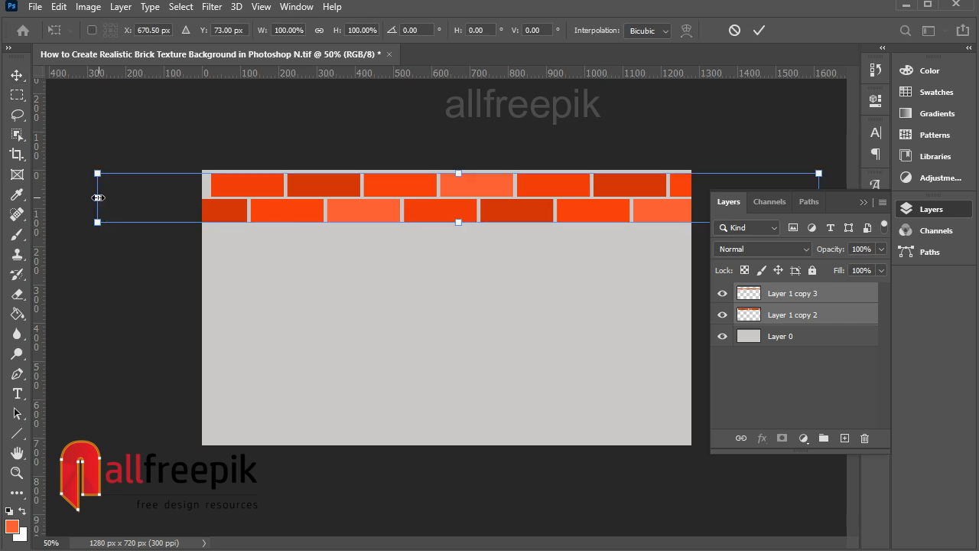
pyautogui.moveTo(99, 198); pyautogui.dragTo(84, 199)
pyautogui.press('Return')
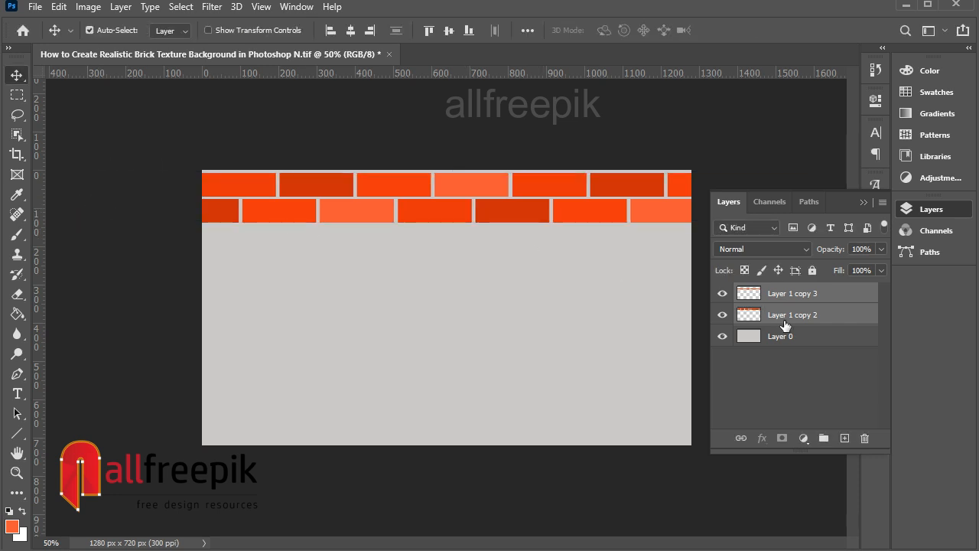
# Step: Select both brick-row layers and merge them into a single layer
pyautogui.click(788, 313)
pyautogui.keyDown('shift'); pyautogui.click(799, 295); pyautogui.keyUp('shift')
pyautogui.rightClick(795, 296)
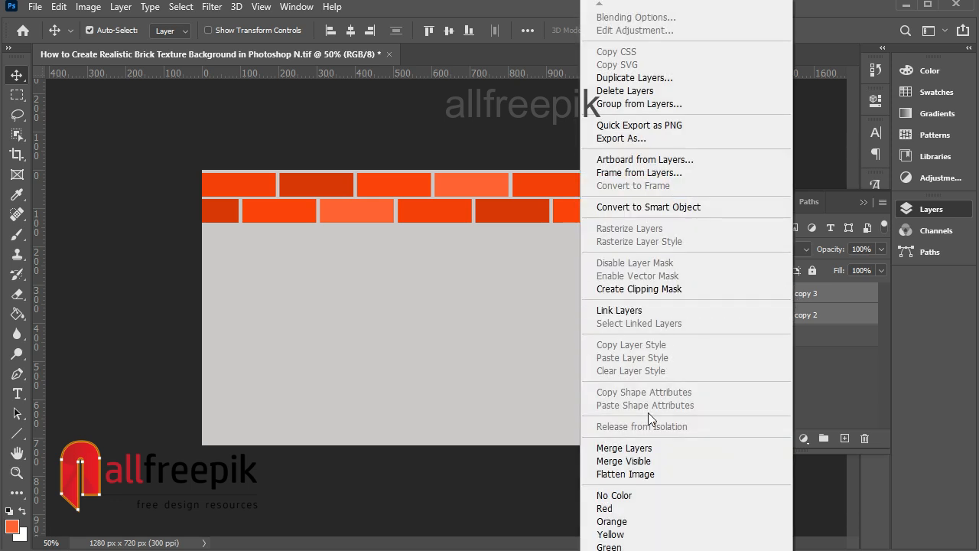
pyautogui.click(612, 448)
# Step: Duplicate the two-row brick layer and move the copy down directly below it
pyautogui.moveTo(509, 213); pyautogui.dragTo(510, 263)
pyautogui.hotkey('ctrl', '+')
pyautogui.press('Down')
pyautogui.press('Down')
pyautogui.press('Down')
pyautogui.press('Down')
pyautogui.press('Down')
pyautogui.press('Down')
pyautogui.press('Down')
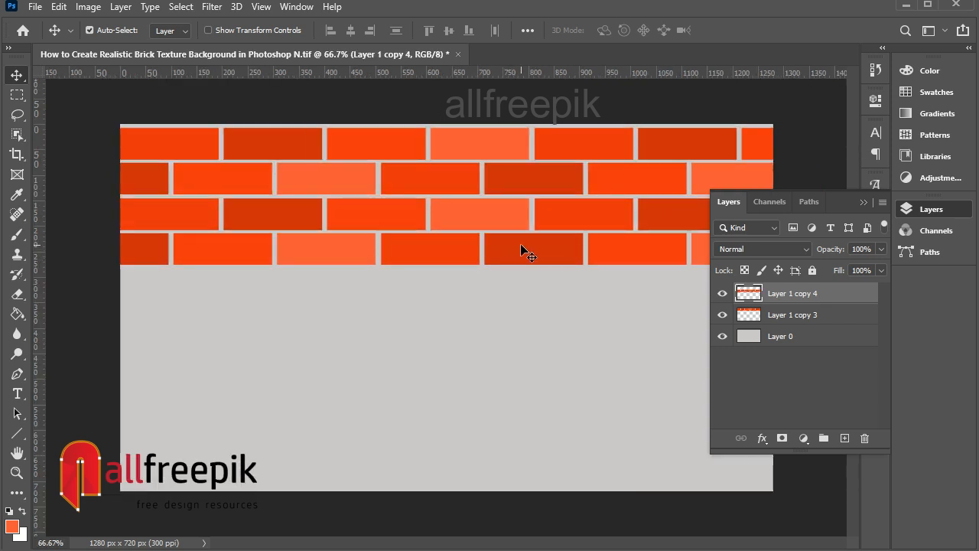
# Step: Duplicate the brick layer again and place the copy below, forming six rows of bricks
pyautogui.rightClick(527, 247)
pyautogui.click(534, 252)
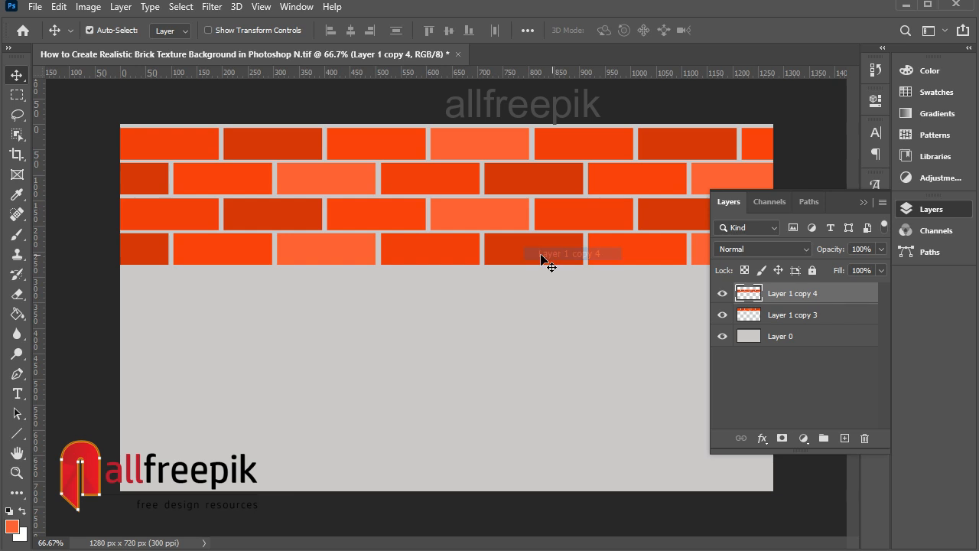
pyautogui.moveTo(534, 266); pyautogui.dragTo(532, 328)
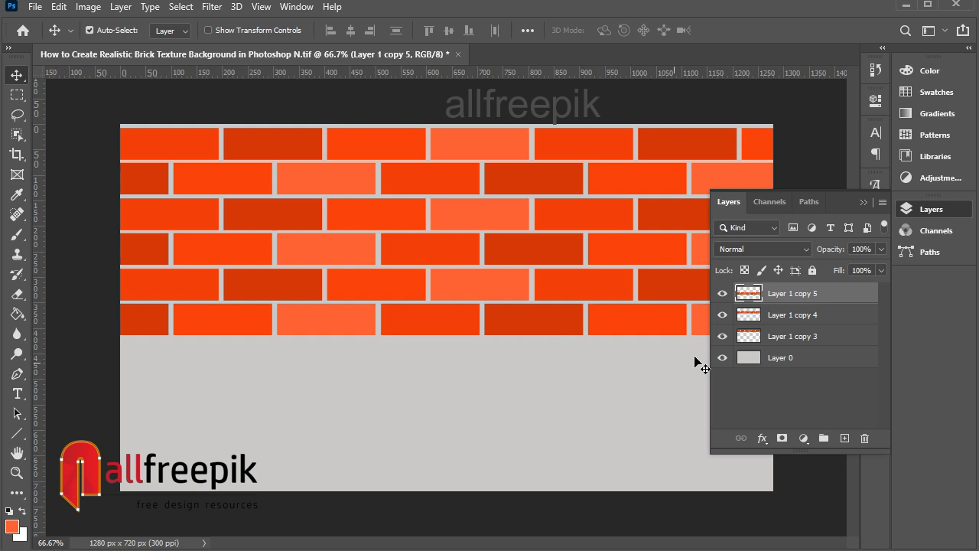
# Step: Select all three brick layers and merge them into one layer
pyautogui.keyDown('shift'); pyautogui.click(787, 336); pyautogui.keyUp('shift')
pyautogui.rightClick(788, 336)
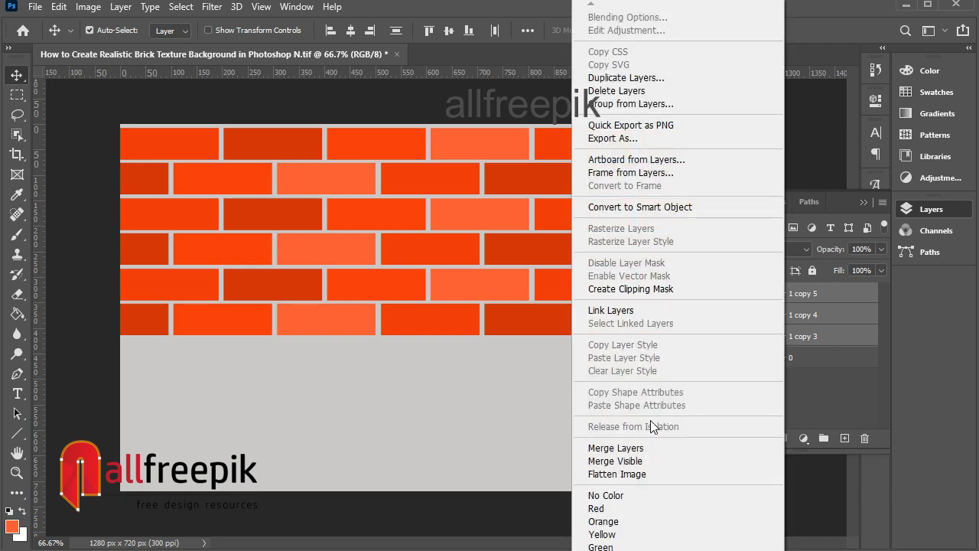
pyautogui.click(648, 447)
# Step: Duplicate the brick block downward to fill the lower half of the canvas and nudge it into line
pyautogui.moveTo(564, 218); pyautogui.dragTo(591, 426)
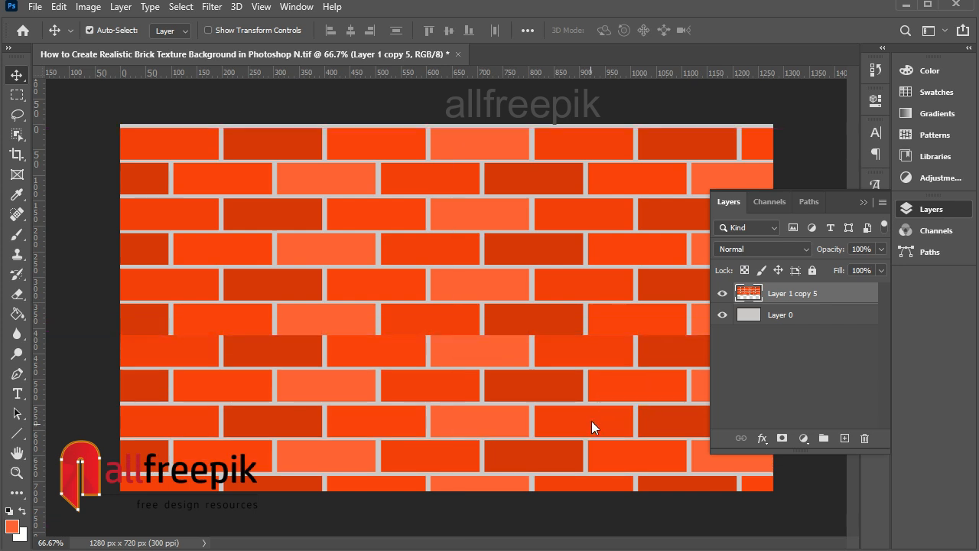
pyautogui.press('Down')
pyautogui.press('Down')
pyautogui.press('Down')
pyautogui.press('Down')
pyautogui.press('Down')
pyautogui.press('Down')
pyautogui.press('Down')
pyautogui.press('Down')
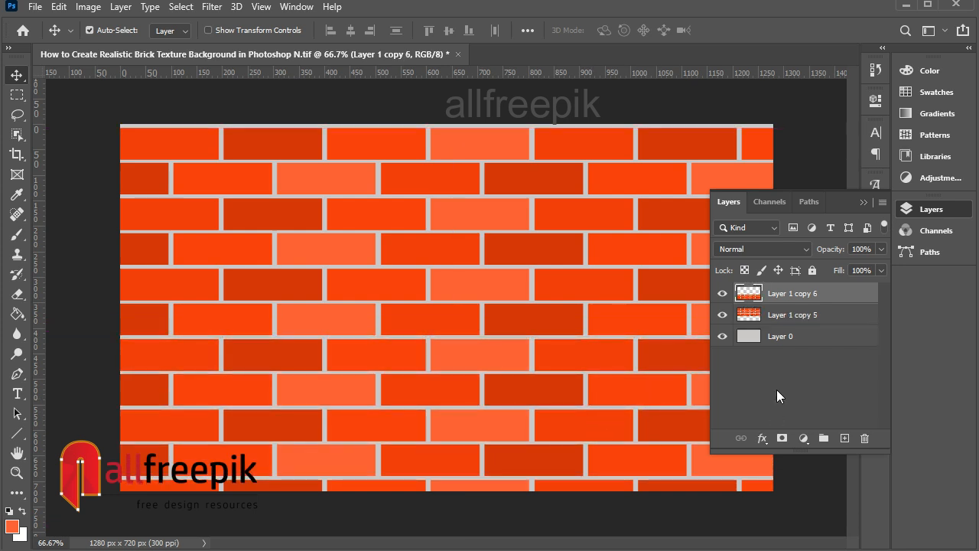
# Step: Select both brick layers and merge them into one layer
pyautogui.keyDown('shift'); pyautogui.click(783, 323); pyautogui.keyUp('shift')
pyautogui.rightClick(784, 322)
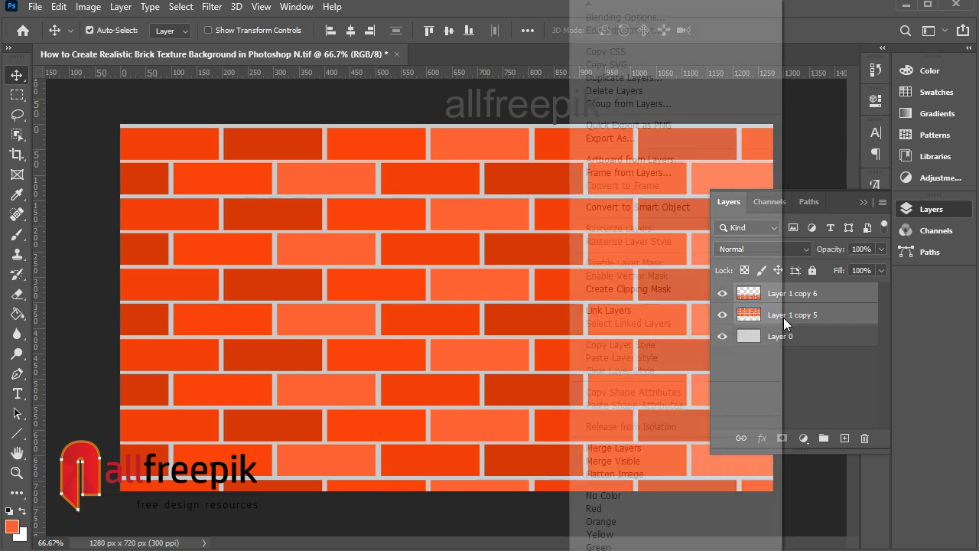
pyautogui.click(614, 448)
# Step: Duplicate the brick and gray base layers and merge the copies into a single layer
pyautogui.keyDown('shift'); pyautogui.click(826, 329); pyautogui.keyUp('shift')
pyautogui.moveTo(826, 329); pyautogui.dragTo(844, 437)
pyautogui.rightClick(774, 317)
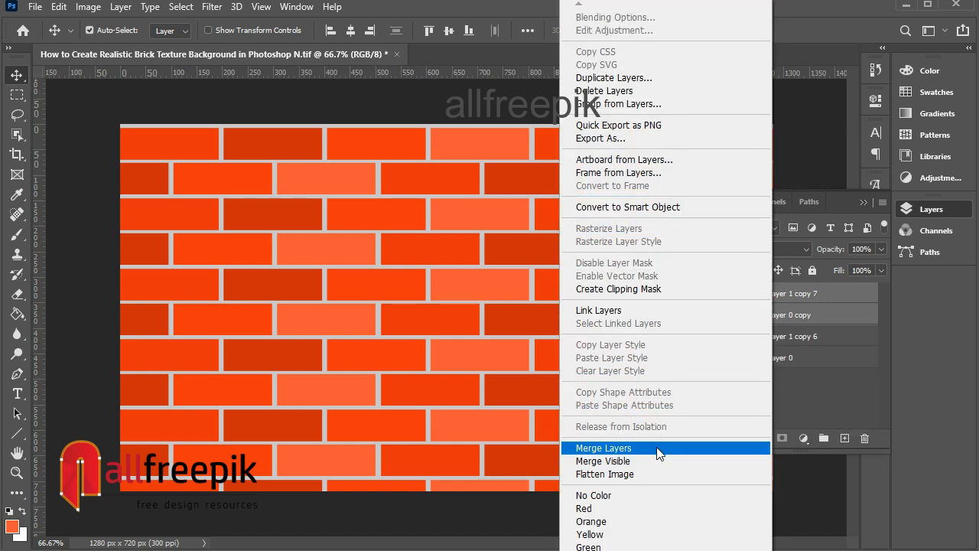
pyautogui.click(656, 449)
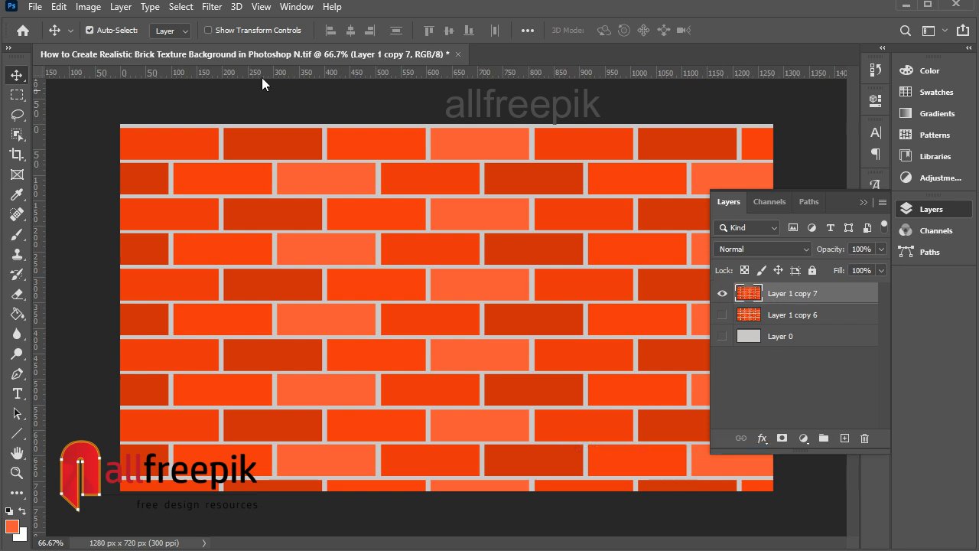
# Step: Apply the Sponge filter from the Filter Gallery's Artistic set to the merged brick wall layer
pyautogui.click(212, 7)
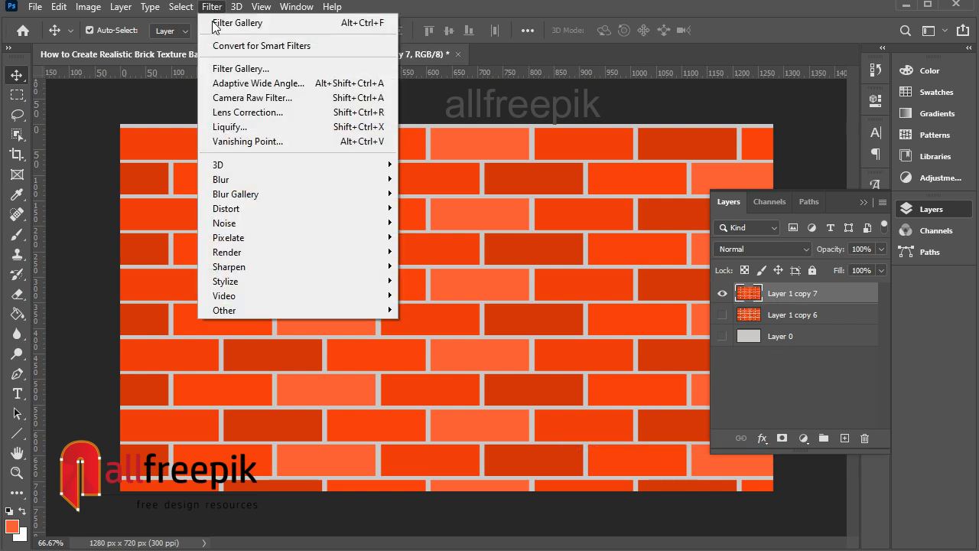
pyautogui.click(269, 69)
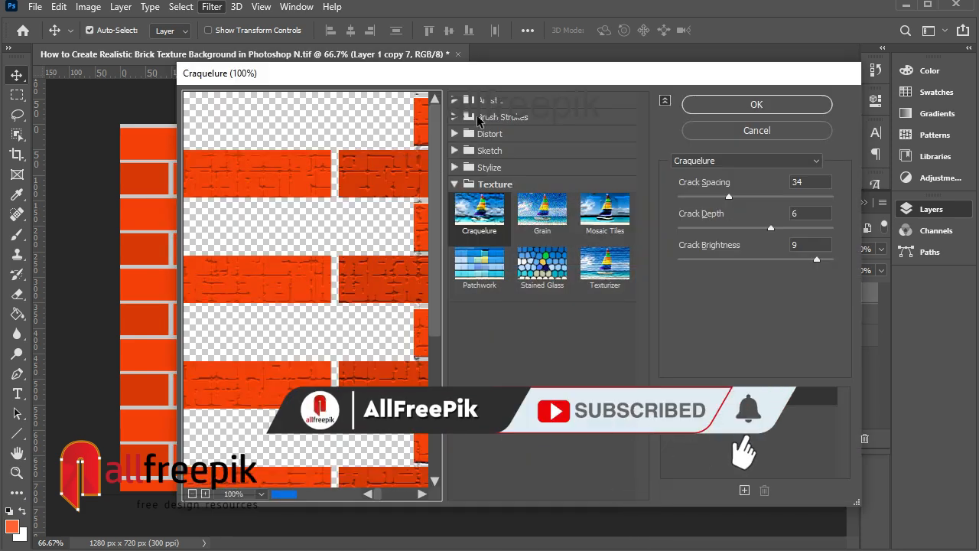
pyautogui.click(492, 100)
pyautogui.click(481, 350)
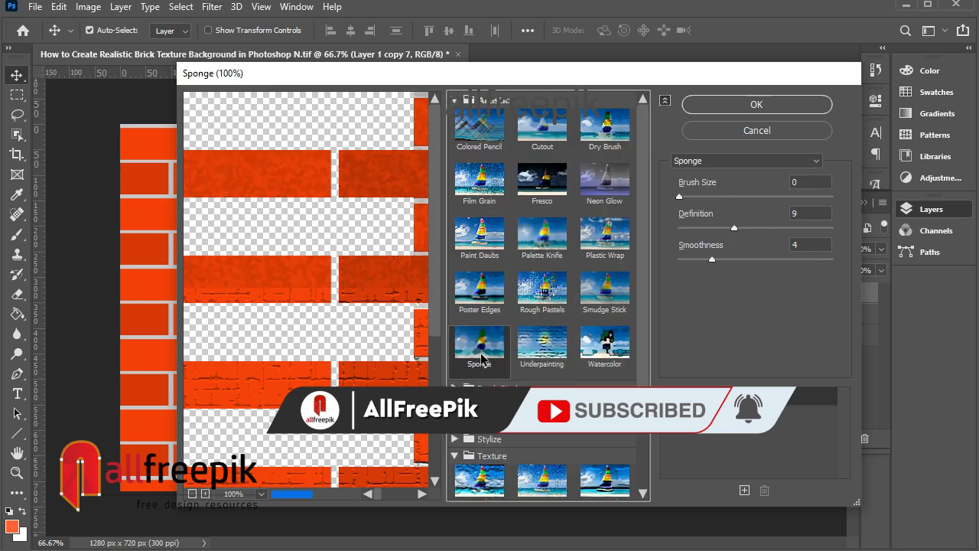
pyautogui.click(772, 105)
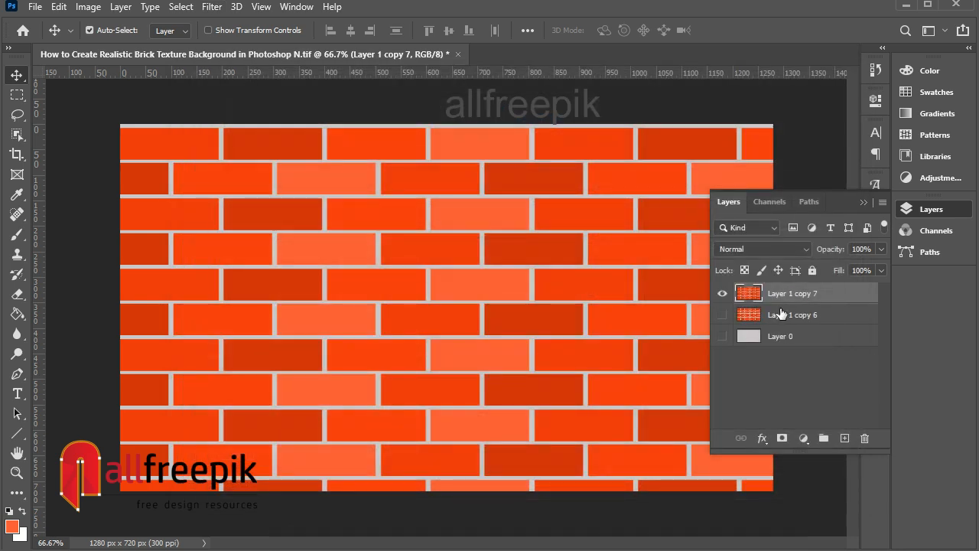
# Step: Select the merged wall layer and reapply the Sponge filter to it through the Filter Gallery
pyautogui.click(780, 314)
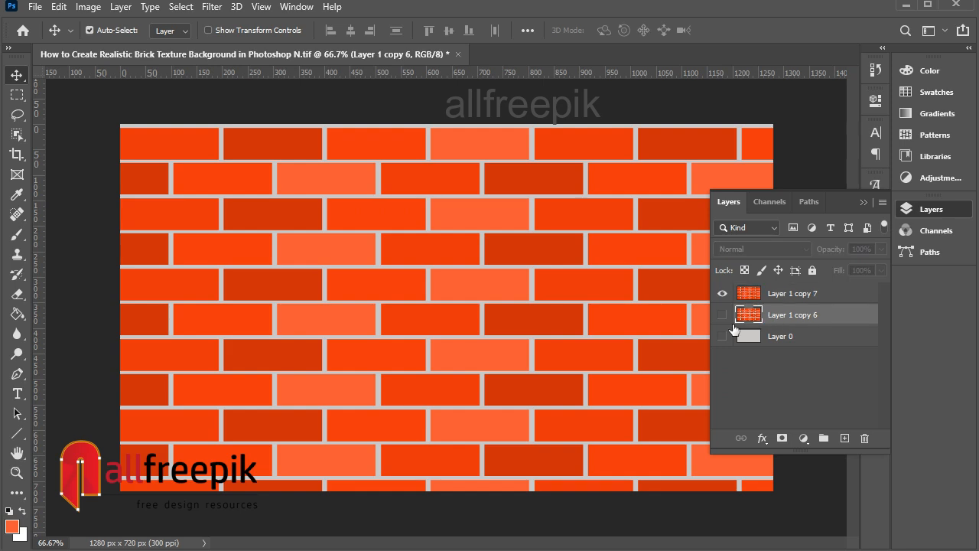
pyautogui.click(722, 294)
pyautogui.click(721, 294)
pyautogui.click(798, 291)
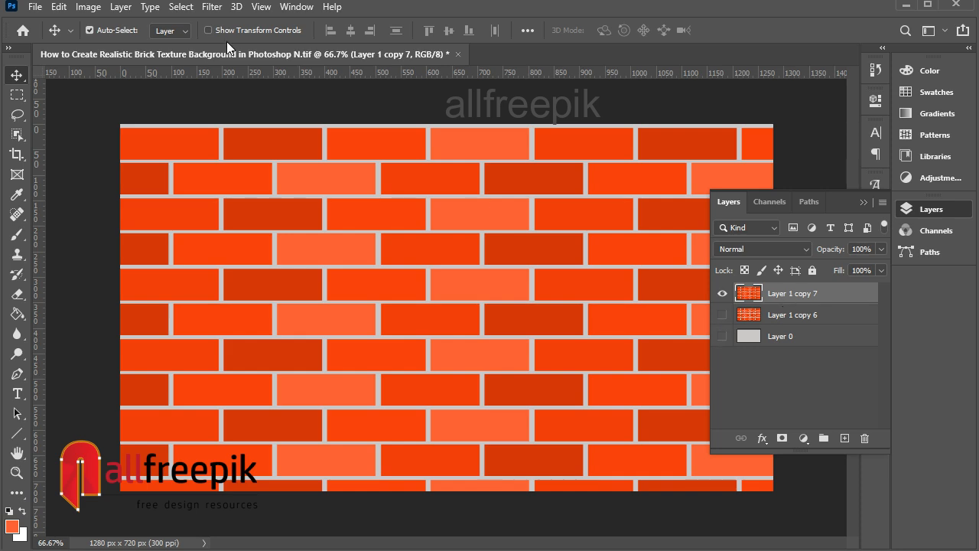
pyautogui.click(214, 8)
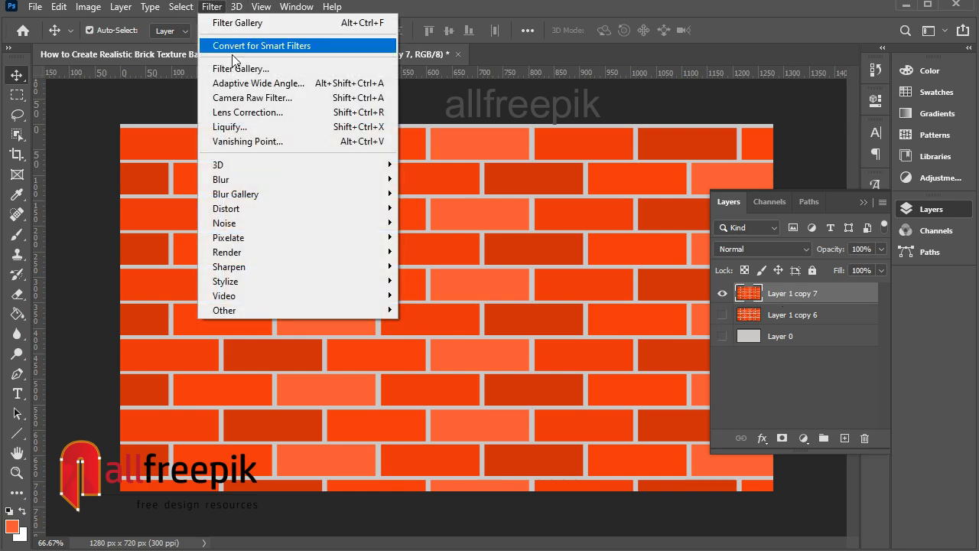
pyautogui.click(263, 72)
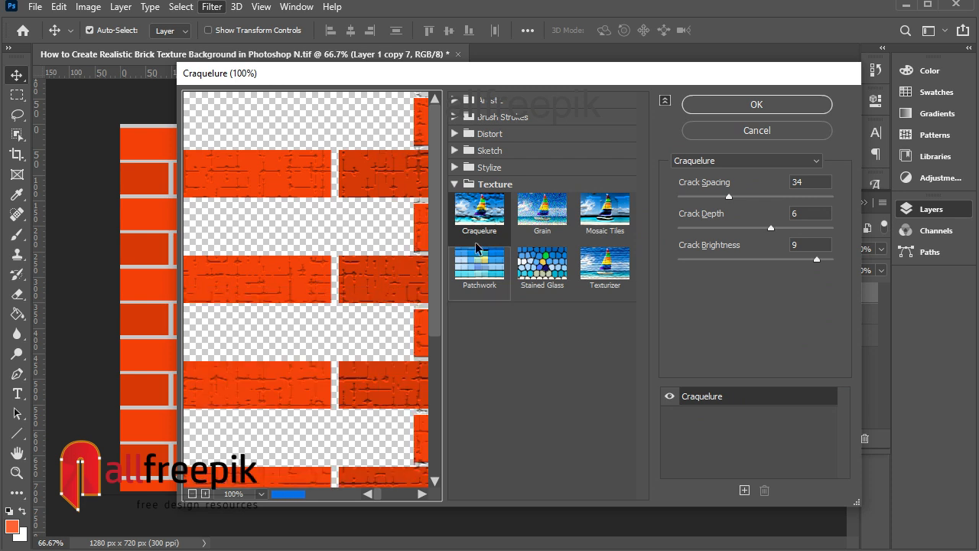
pyautogui.click(484, 101)
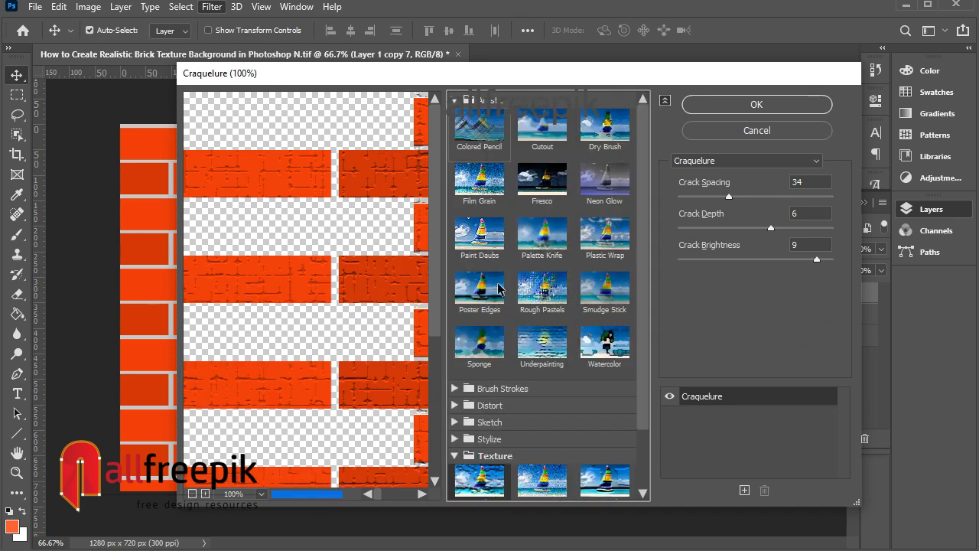
pyautogui.click(481, 341)
pyautogui.click(753, 104)
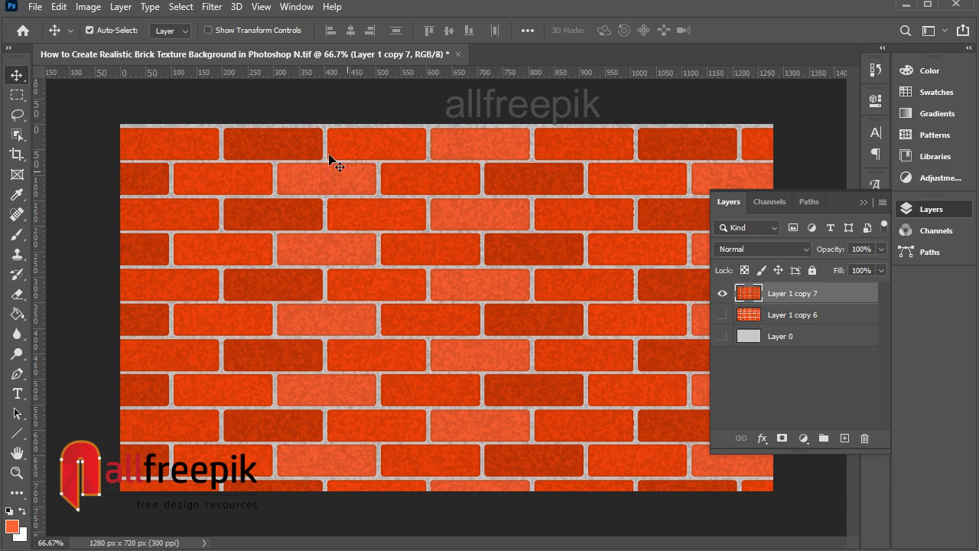
# Step: Add 12.5% uniform noise to the brick wall layer
pyautogui.click(217, 11)
pyautogui.moveTo(268, 224)
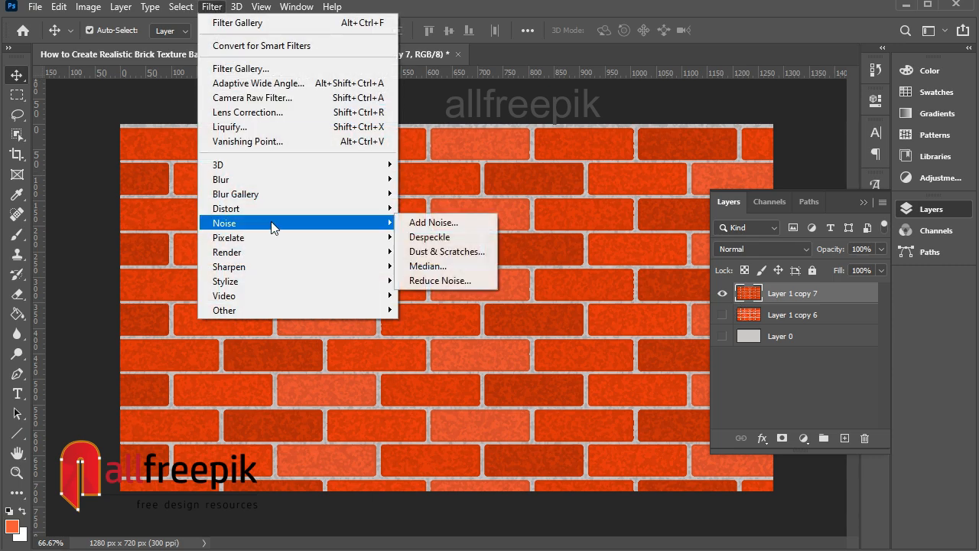
pyautogui.click(430, 221)
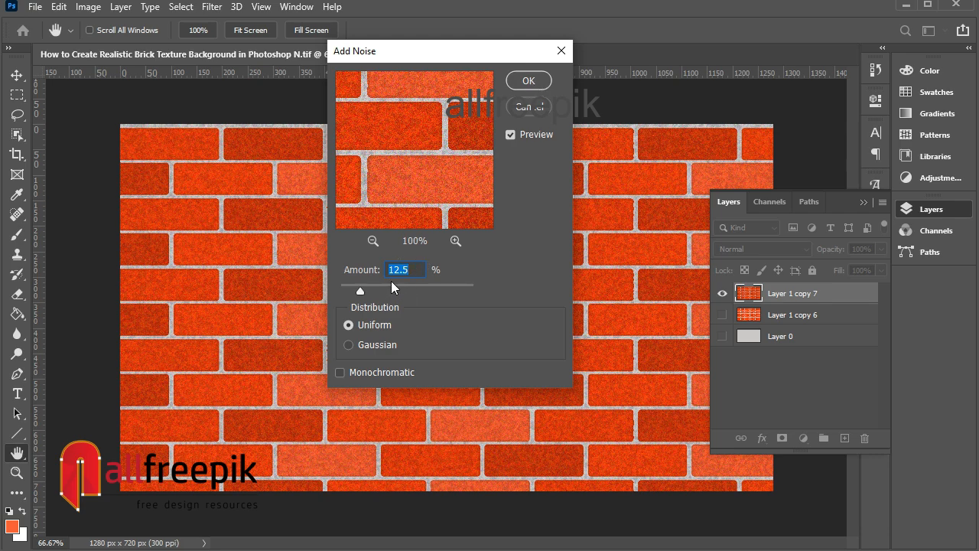
pyautogui.click(455, 241)
pyautogui.click(528, 81)
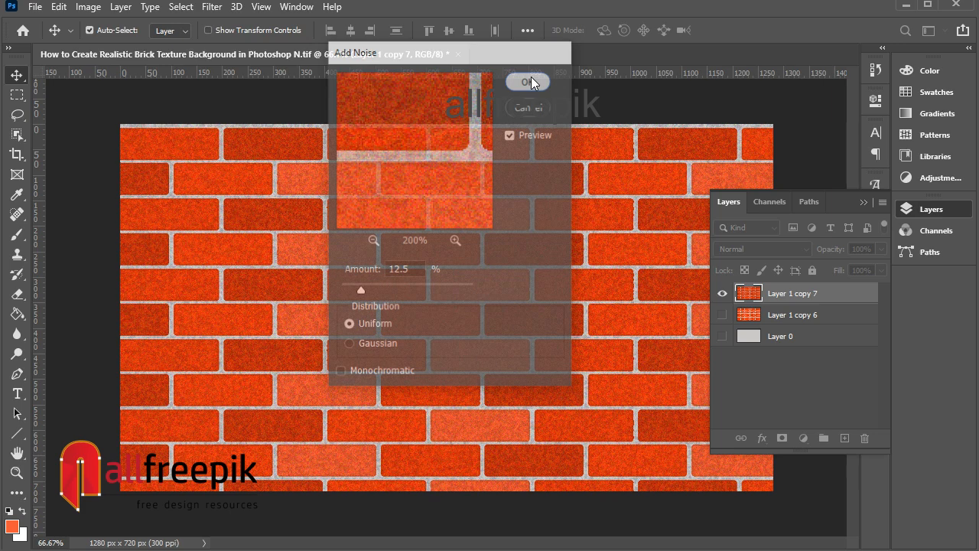
# Step: Apply the Craquelure texture filter with crack spacing 34, depth 6 and brightness 9 to the wall layer
pyautogui.hotkey('ctrl', '+')
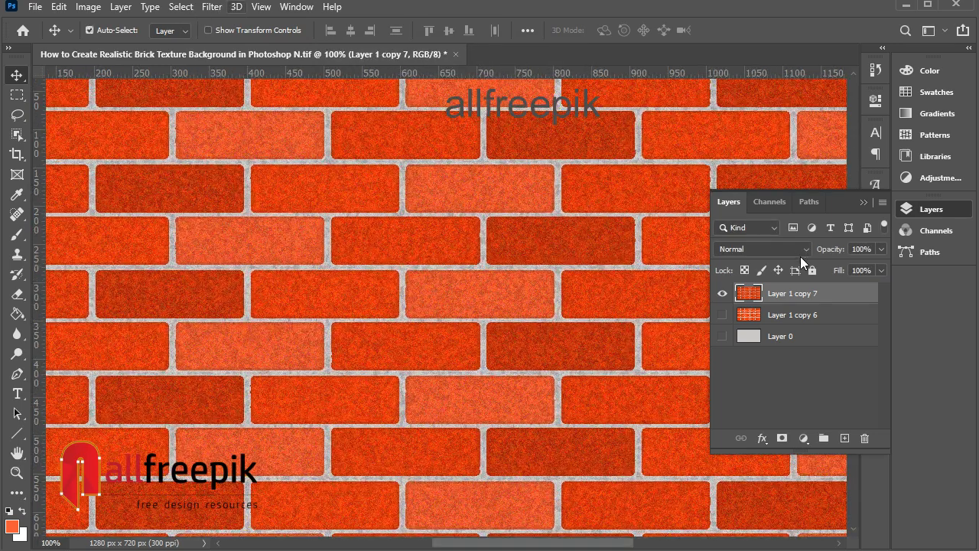
pyautogui.click(213, 7)
pyautogui.click(241, 67)
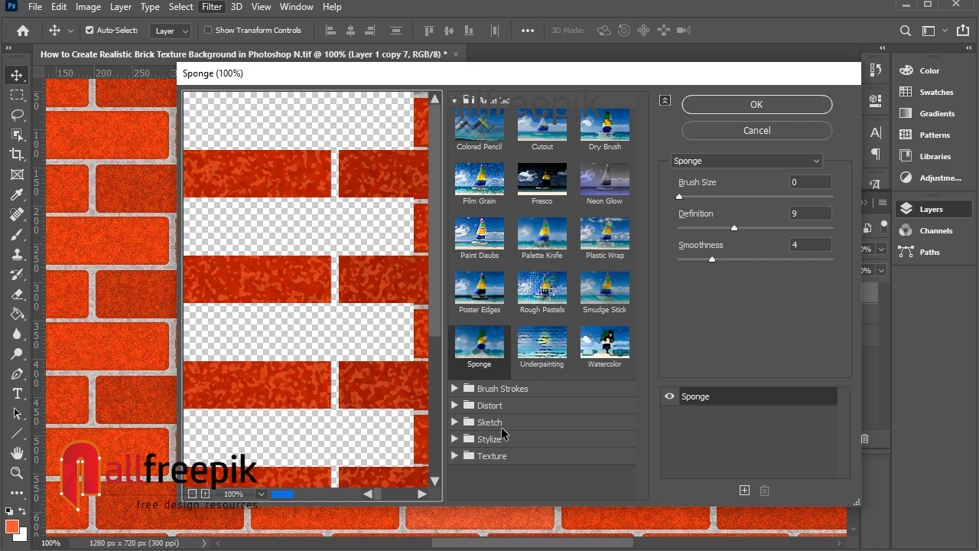
pyautogui.click(493, 455)
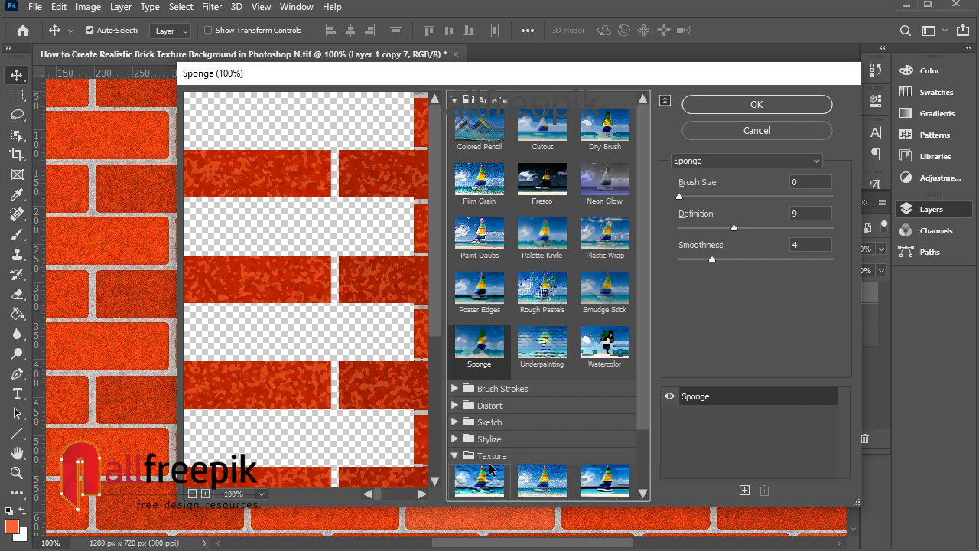
pyautogui.click(490, 472)
pyautogui.moveTo(380, 374); pyautogui.dragTo(335, 240)
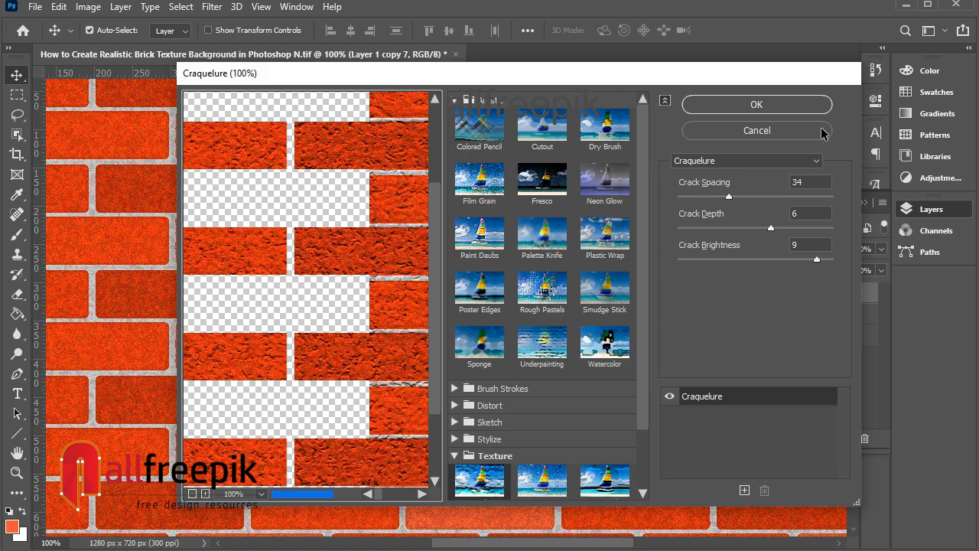
pyautogui.click(799, 109)
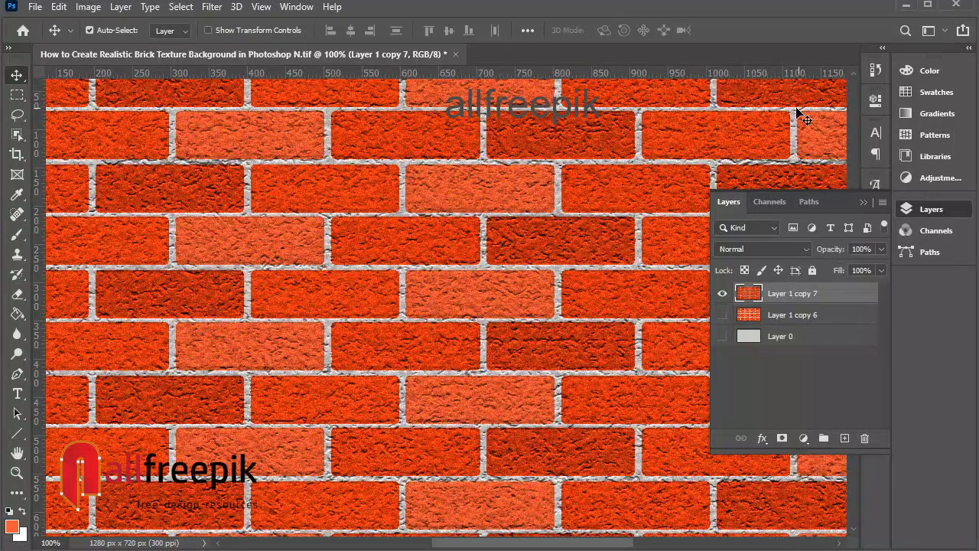
# Step: Zoom in and back out to inspect the textured brick wall up close
pyautogui.scroll(2, 365, 336)
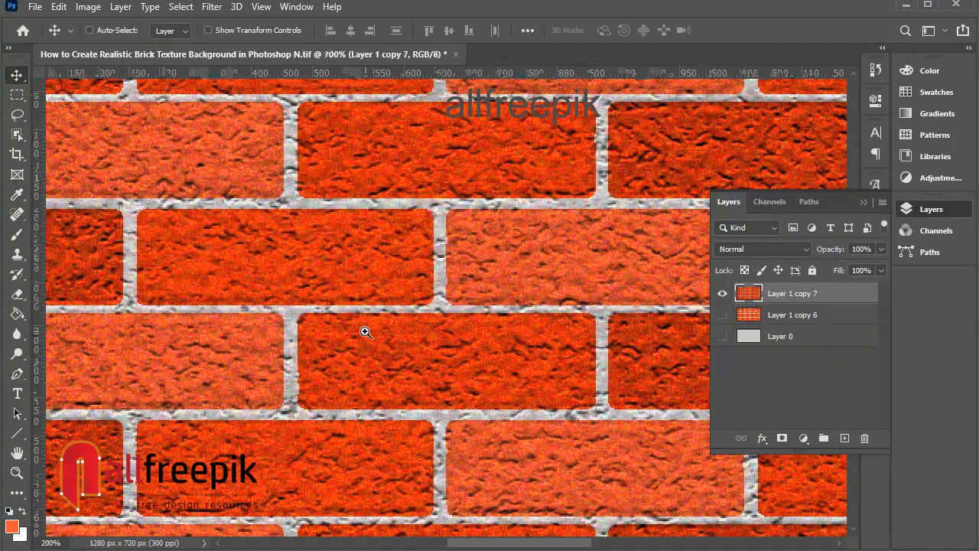
pyautogui.keyDown('alt'); pyautogui.click(416, 267); pyautogui.keyUp('alt')
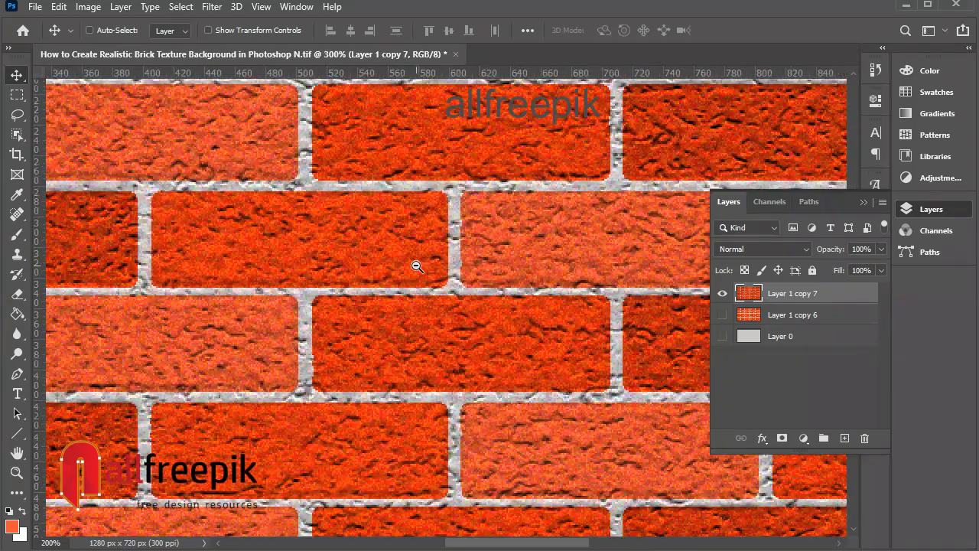
pyautogui.keyDown('alt'); pyautogui.click(416, 266); pyautogui.keyUp('alt')
pyautogui.keyDown('alt'); pyautogui.click(416, 266); pyautogui.keyUp('alt')
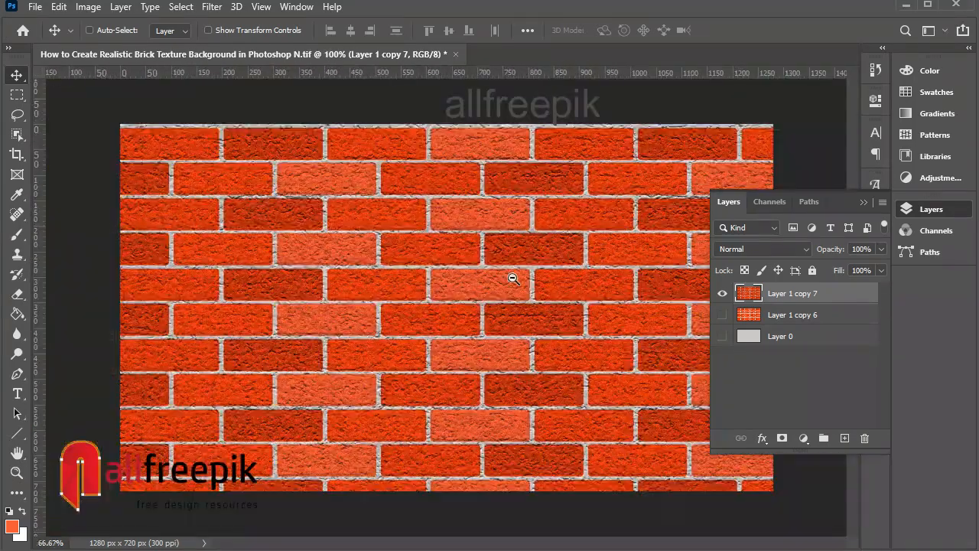
pyautogui.keyDown('ctrl'); pyautogui.click(513, 280); pyautogui.keyUp('ctrl')
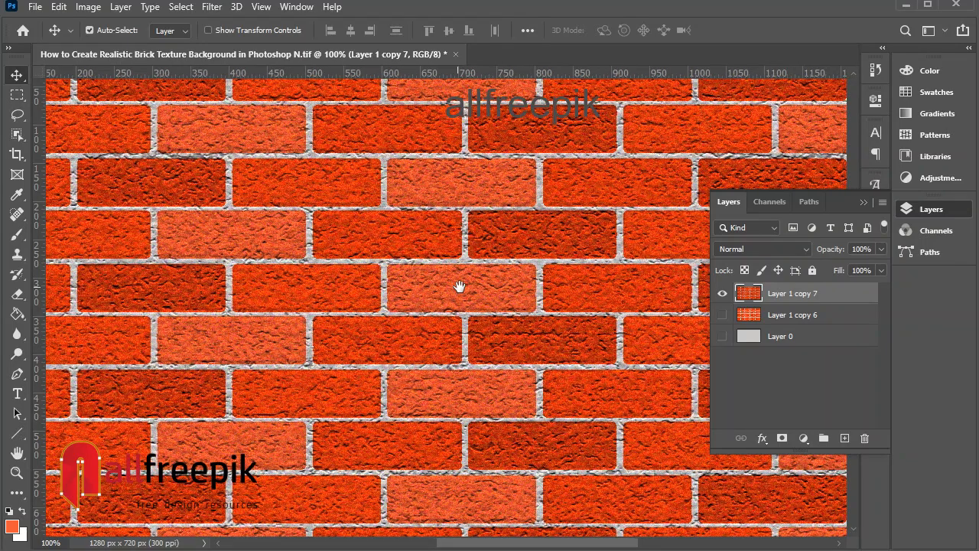
pyautogui.click(863, 203)
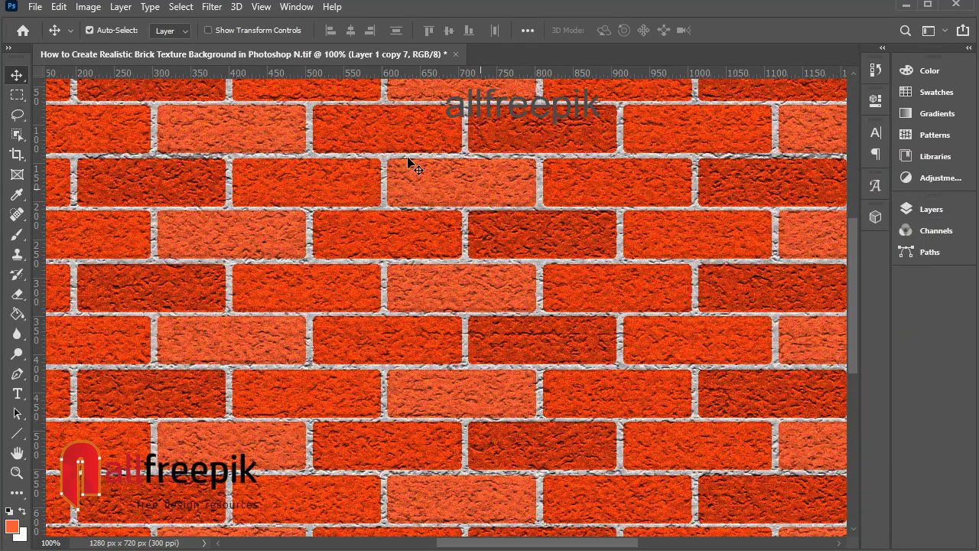